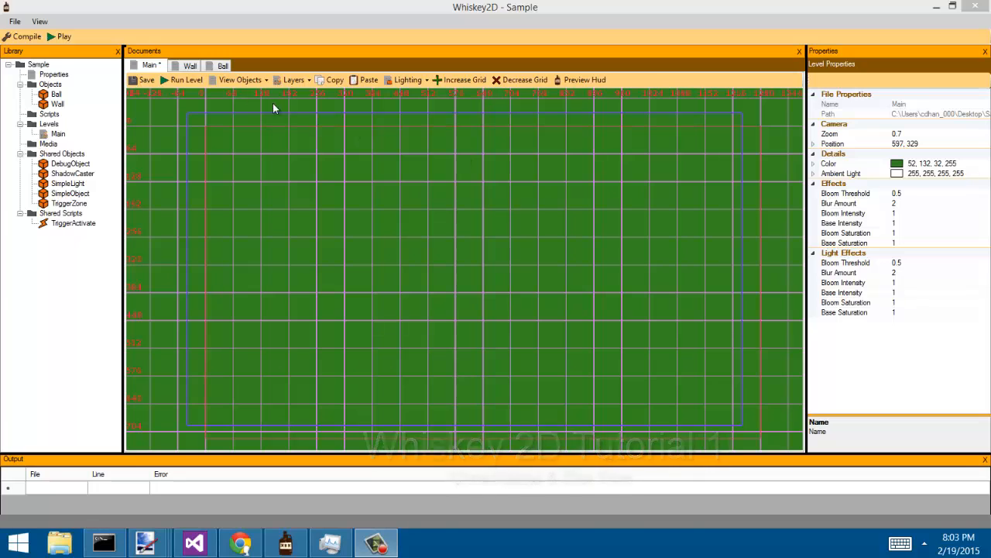
- Create a new project named Sample2 on the Desktop
click(15, 24)
click(15, 23)
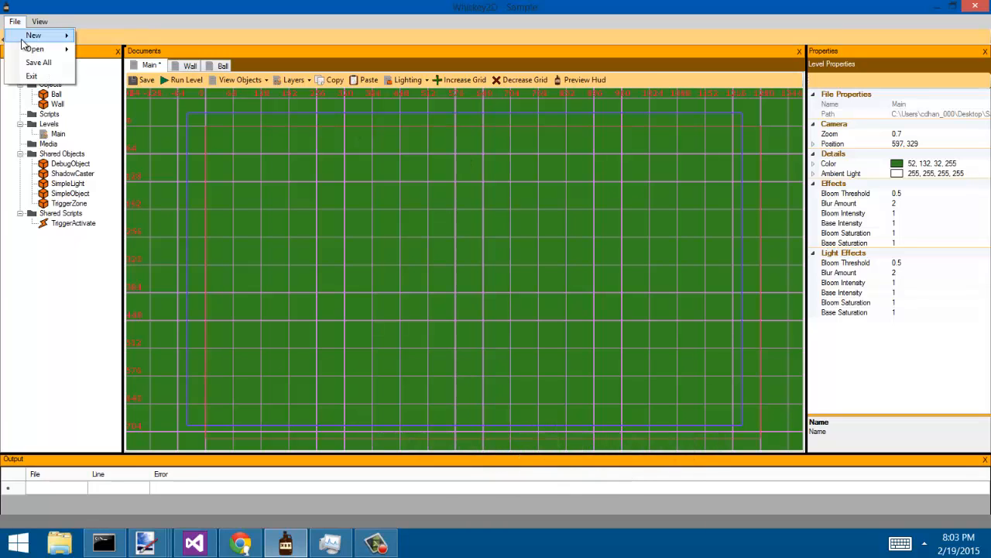
mouse_move(46, 35)
click(109, 78)
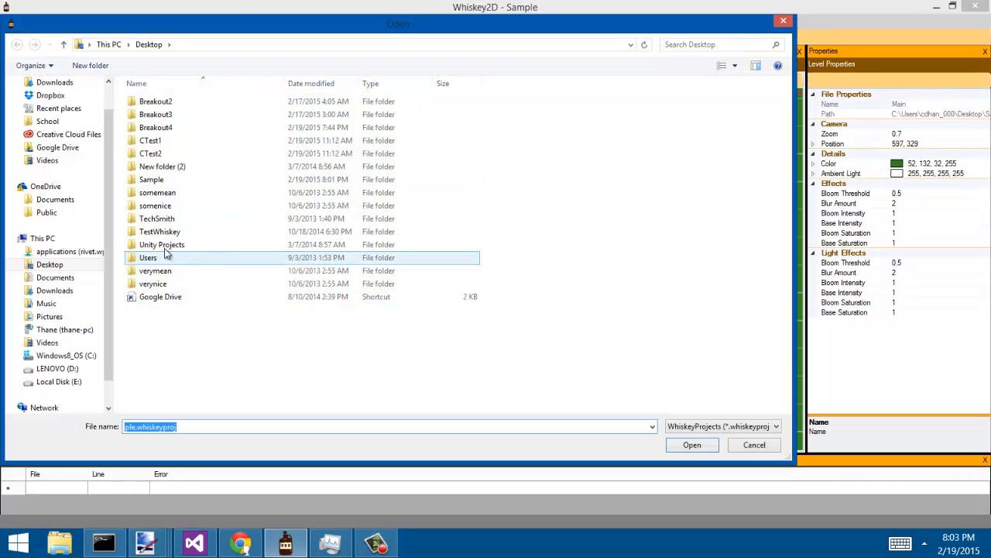
click(197, 427)
drag(198, 426, 20, 431)
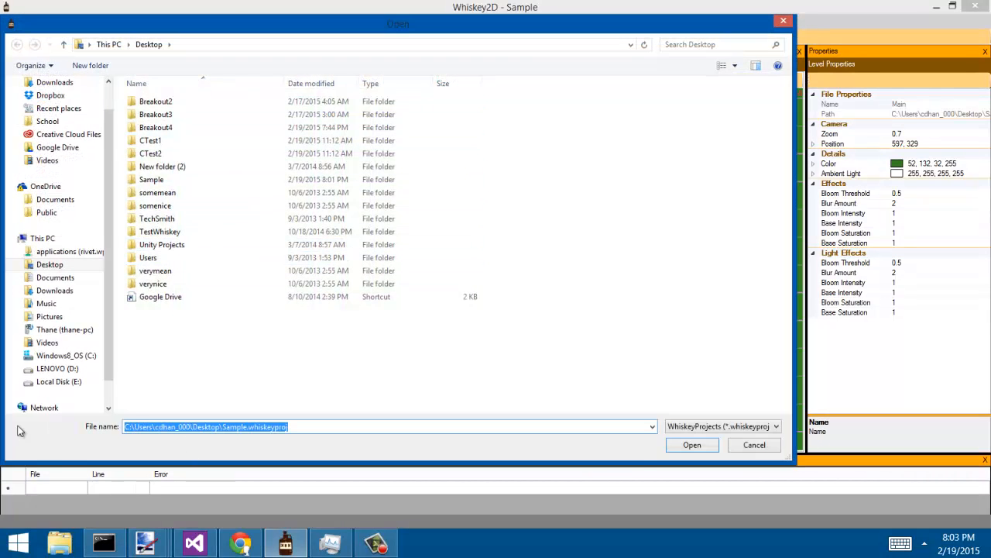
text(Sample2)
key(Return)
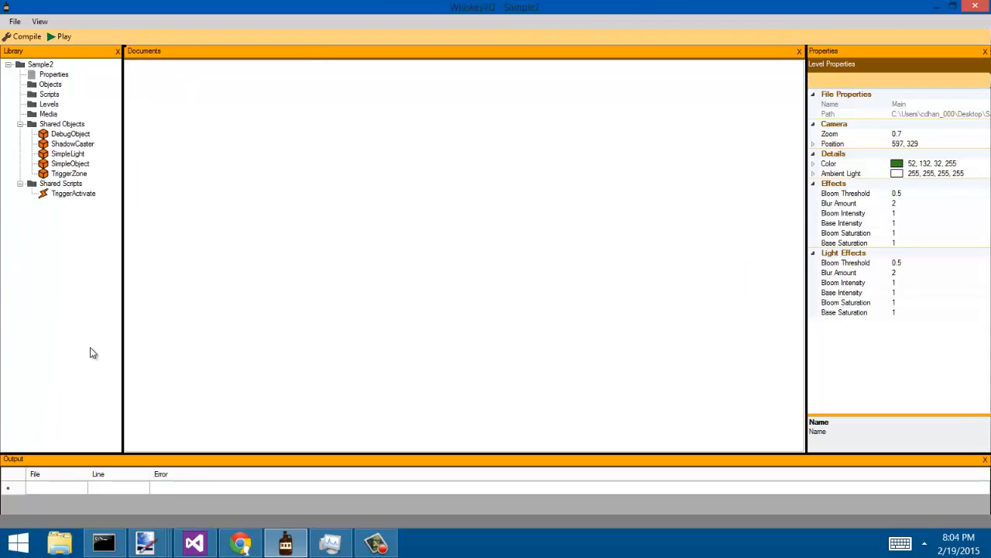
- Add a new level named Main to the project and open it for editing
right_click(68, 104)
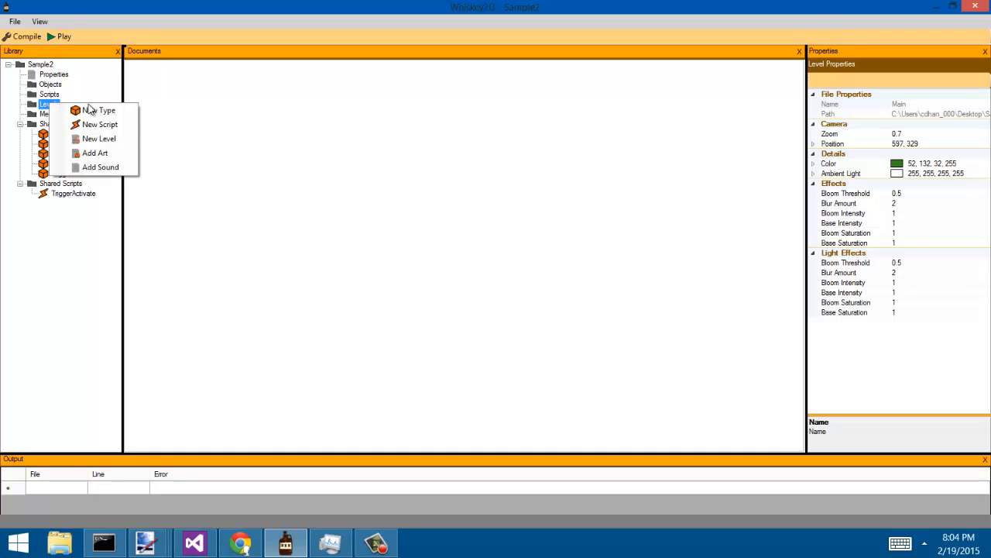
click(96, 141)
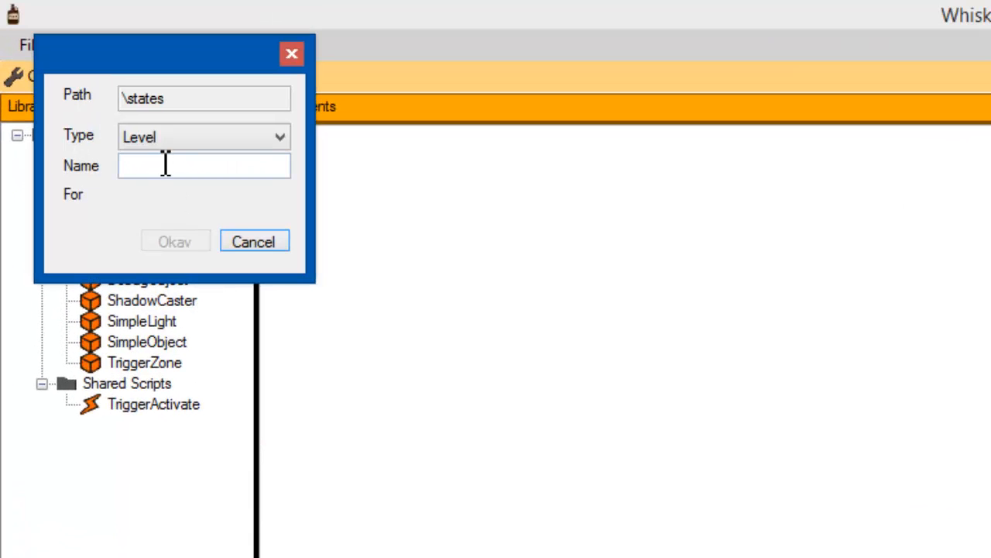
click(165, 165)
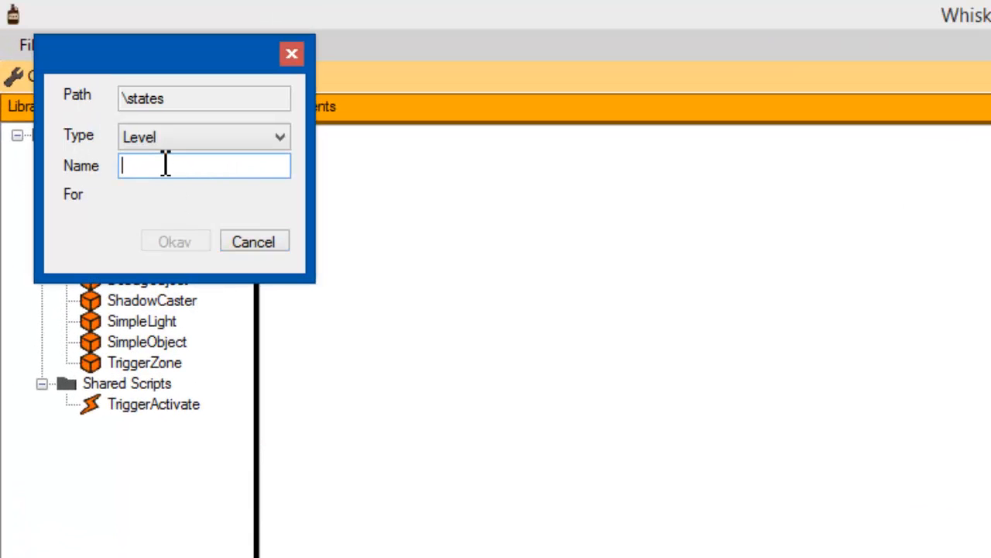
text(Main)
key(Return)
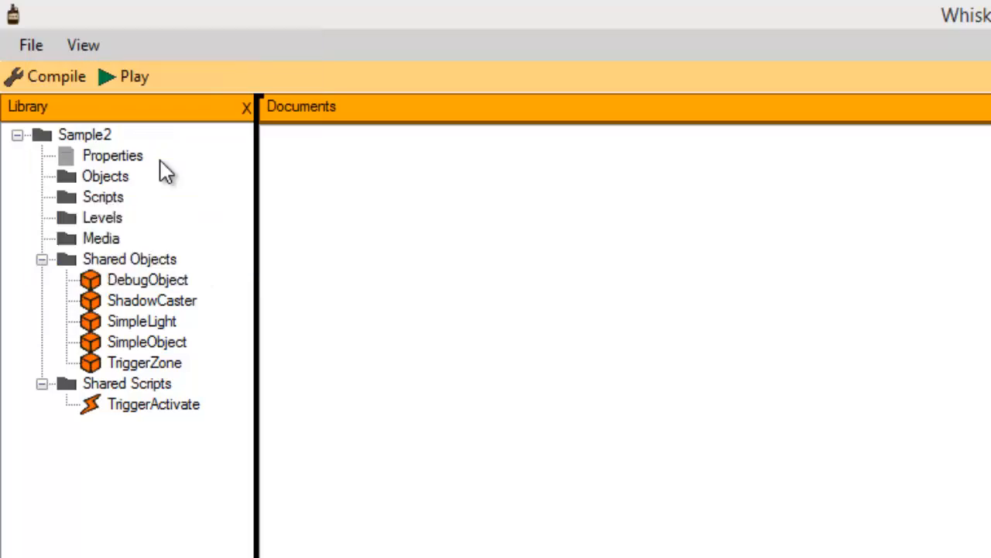
double_click(108, 239)
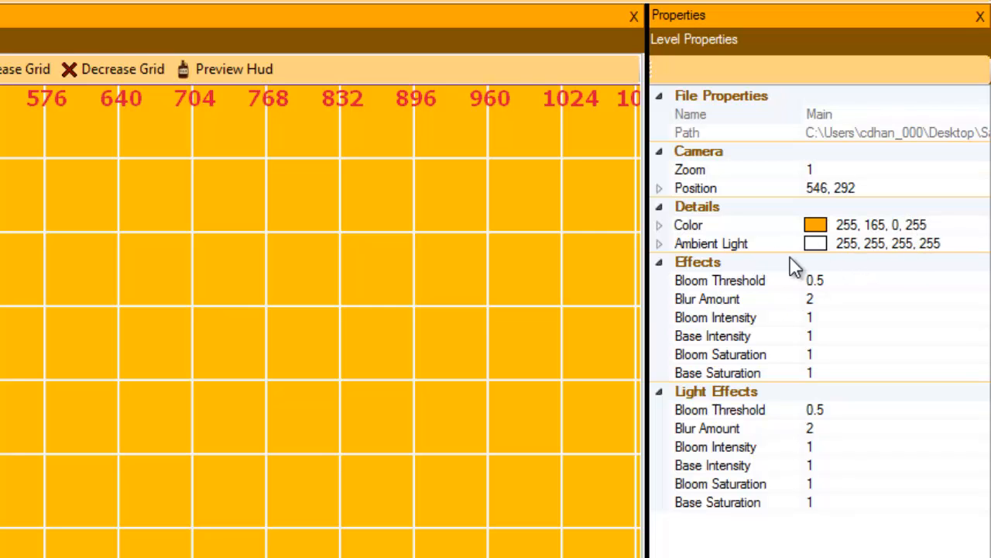
- Set the Main level's background color to the green 52, 132, 32
click(978, 225)
click(982, 224)
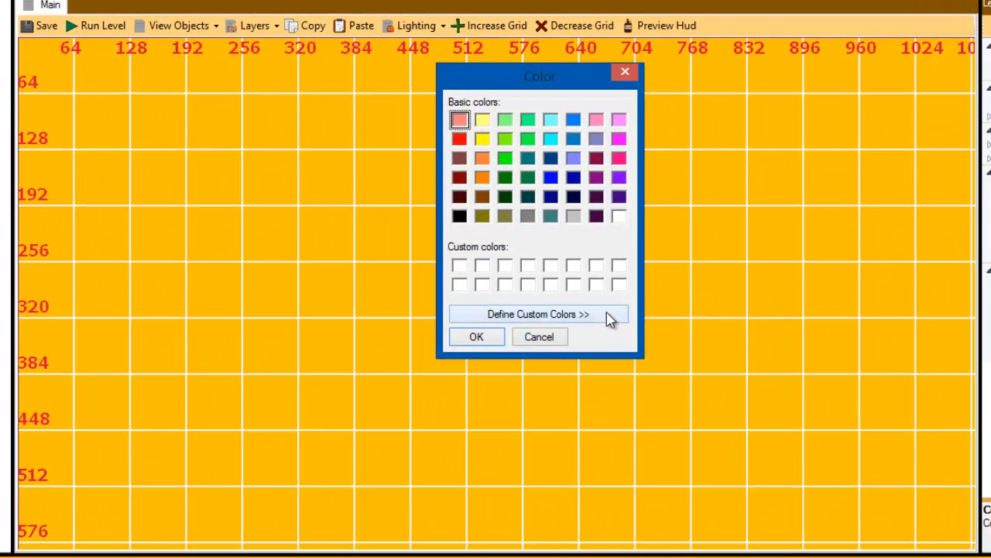
click(473, 355)
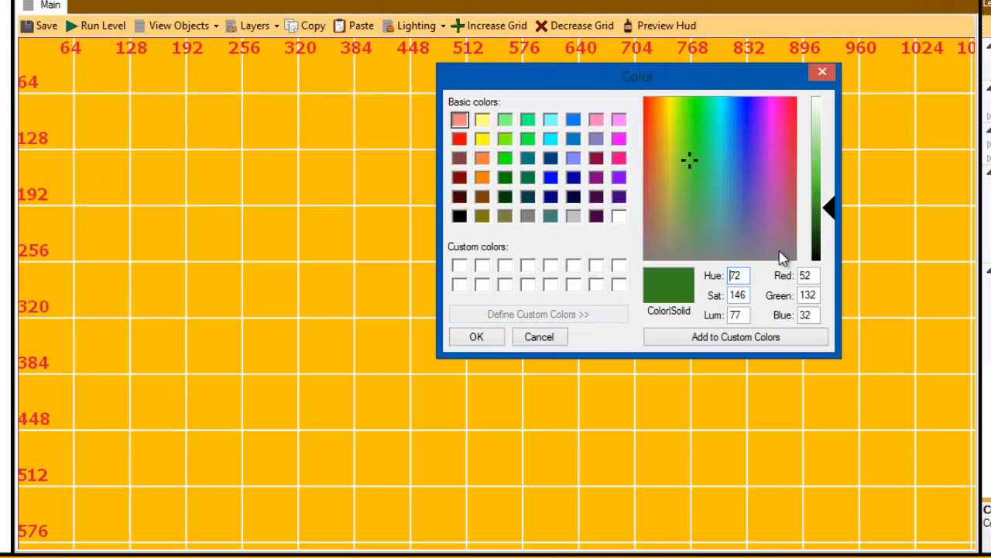
click(478, 337)
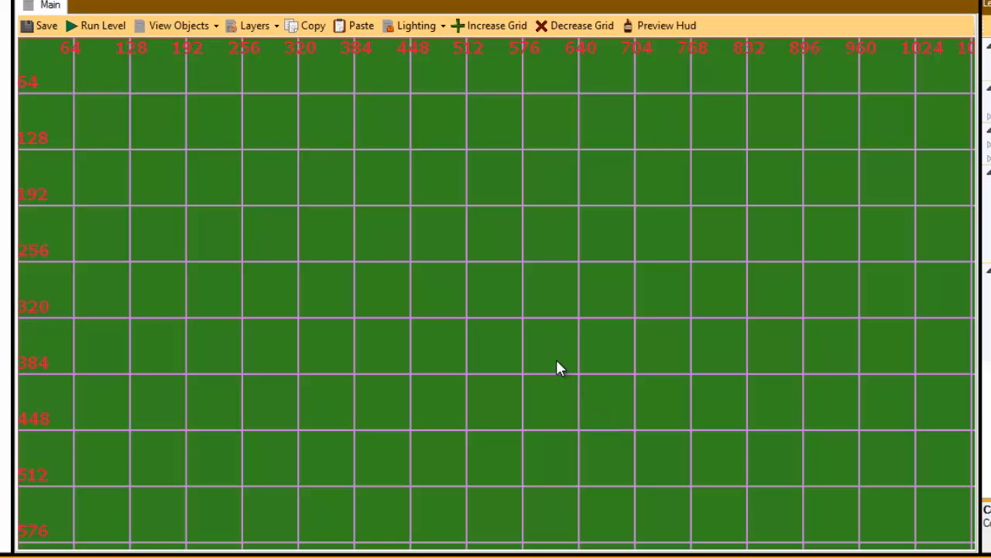
- Add a new object type named Wall to the project
middle_drag(442, 346, 487, 433)
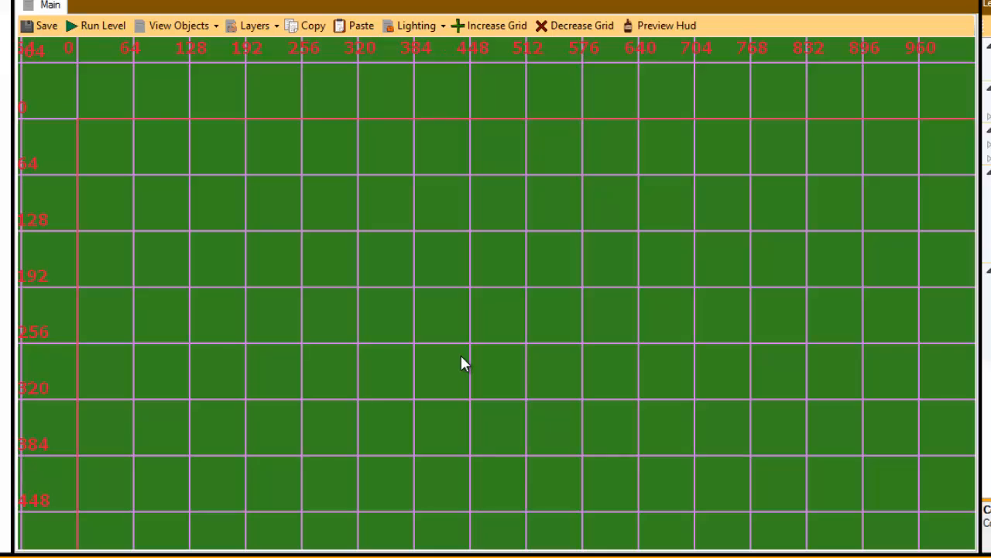
scroll(456, 350, down, 2)
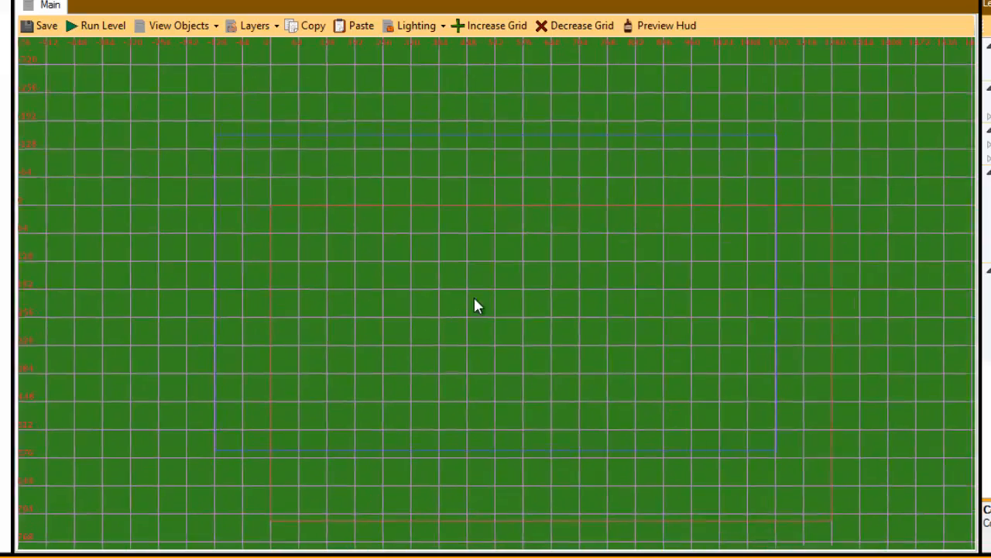
scroll(443, 248, up, 2)
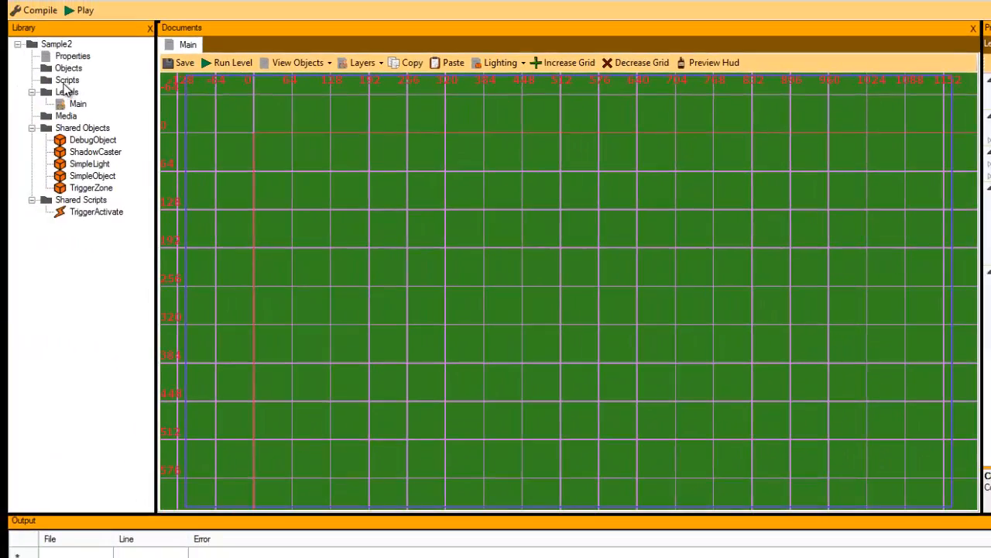
right_click(67, 80)
click(124, 88)
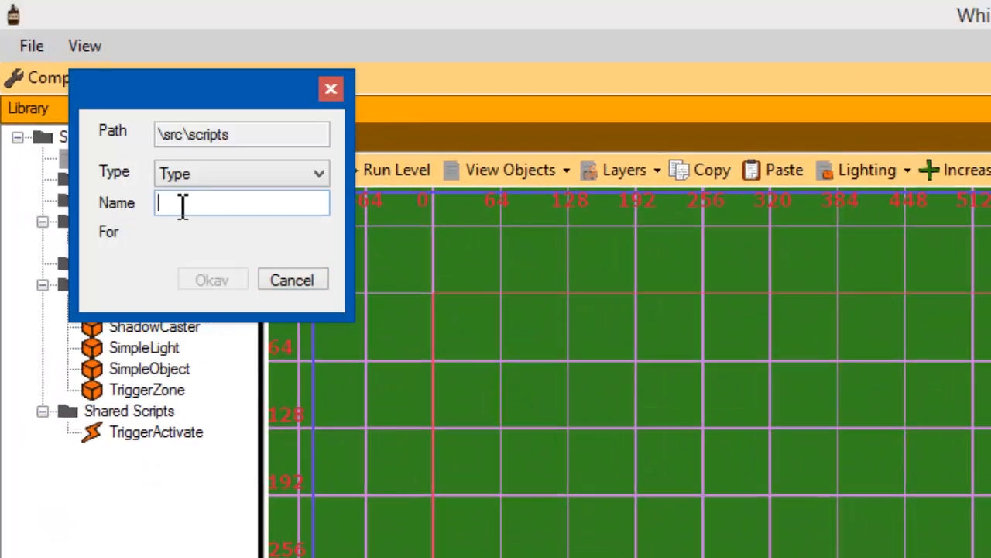
text(Tr)
key(Return)
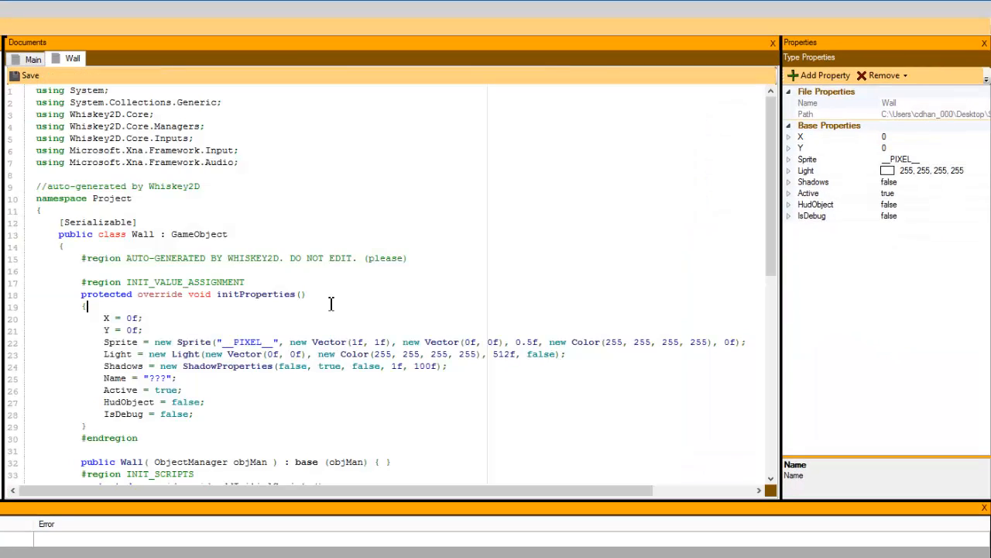
- Set the scale of the Wall type's sprite to 100, 100
scroll(331, 303, down, 4)
shift+click(175, 425)
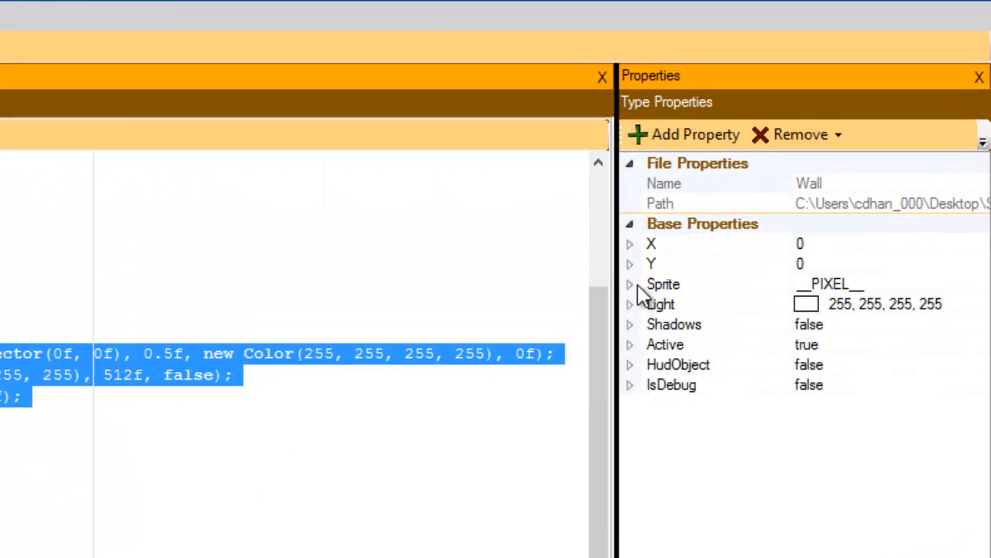
click(789, 159)
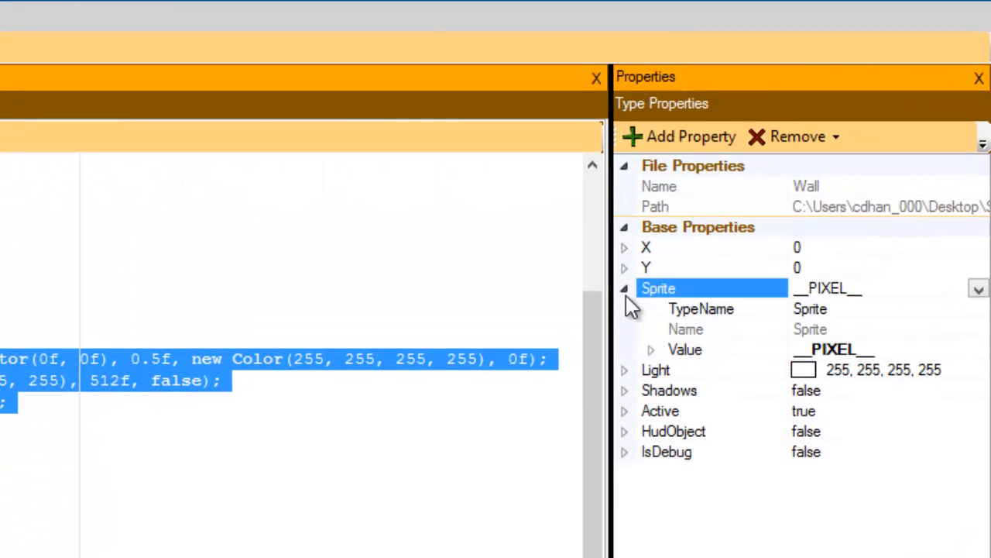
click(651, 350)
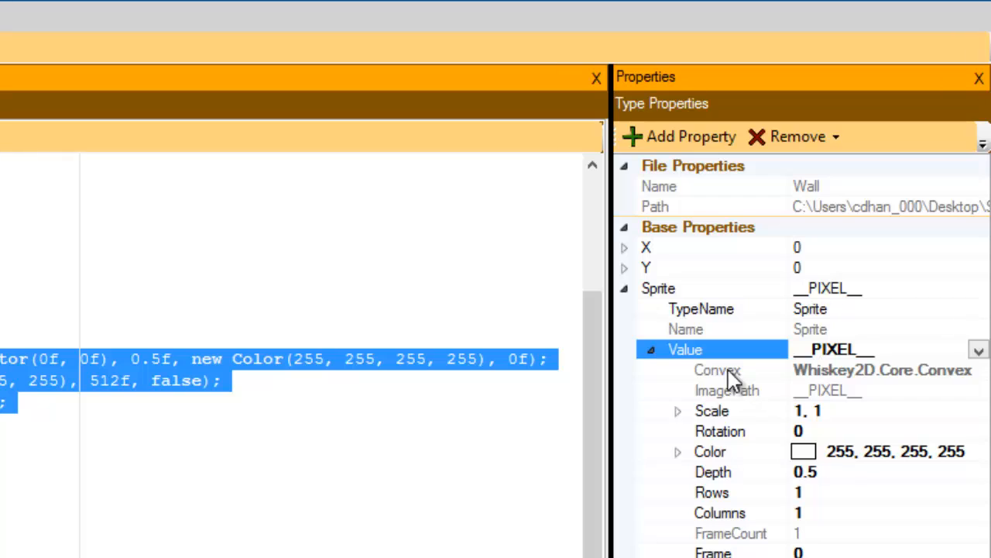
click(835, 413)
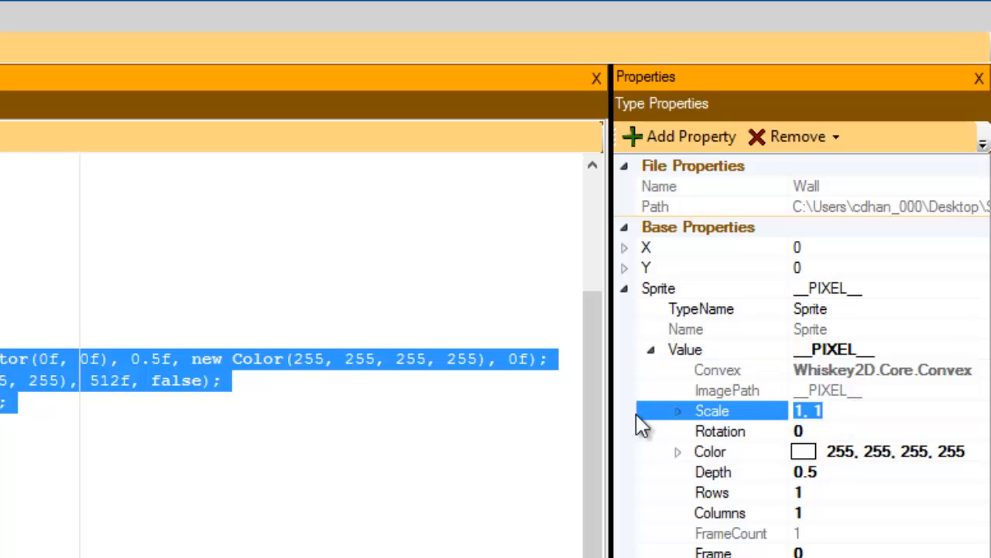
text(100,)
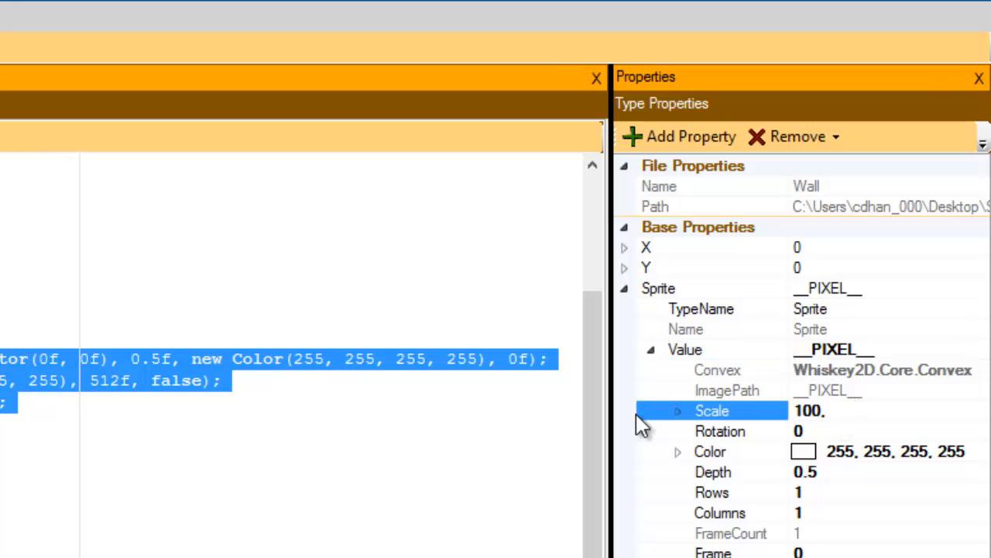
text( 100)
key(Return)
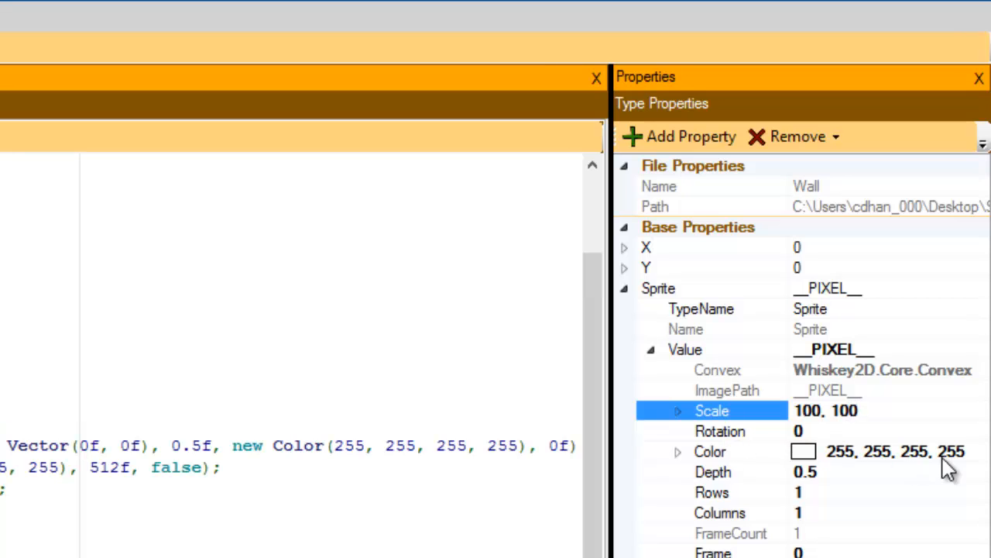
- Set the Wall sprite's color to the light blue 149, 143, 252 and save the type
double_click(990, 452)
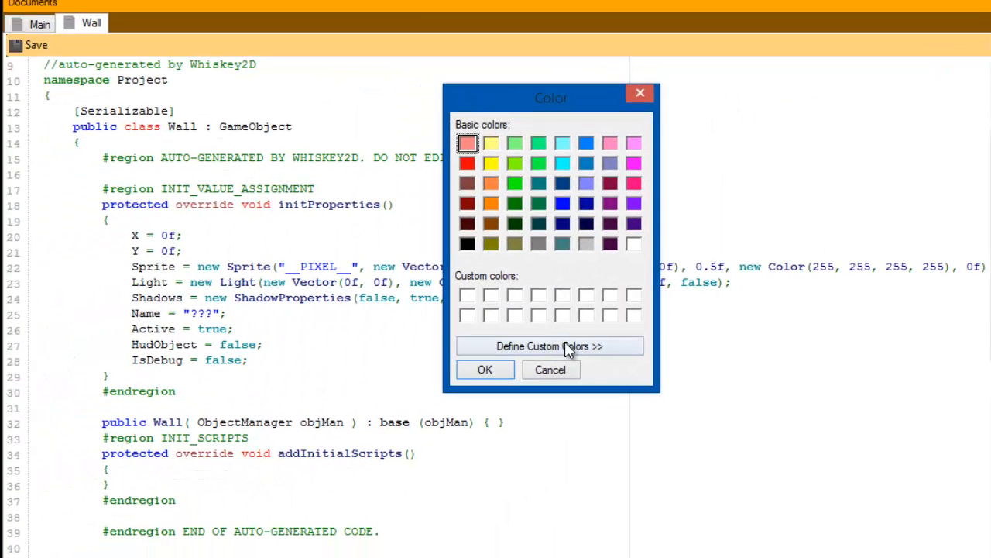
click(568, 346)
click(483, 370)
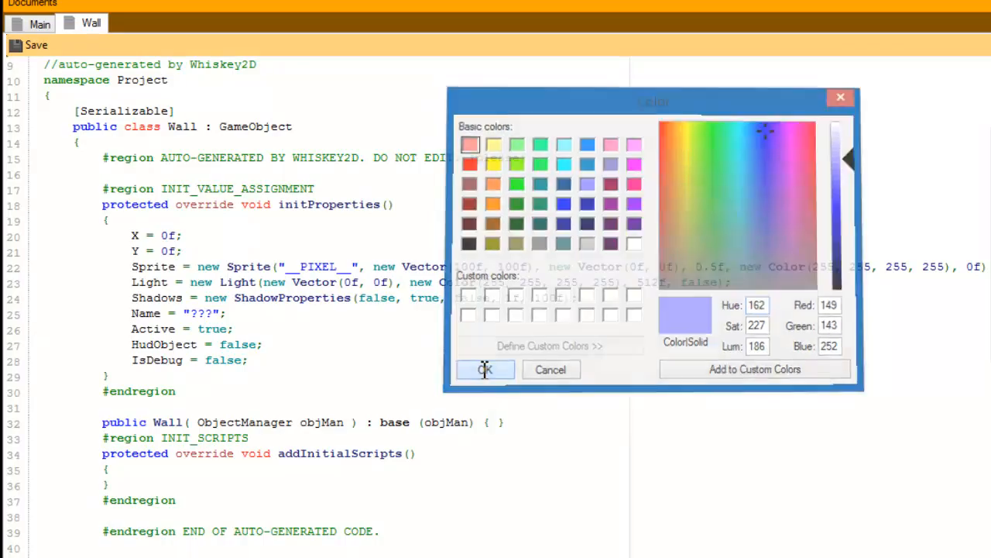
click(29, 45)
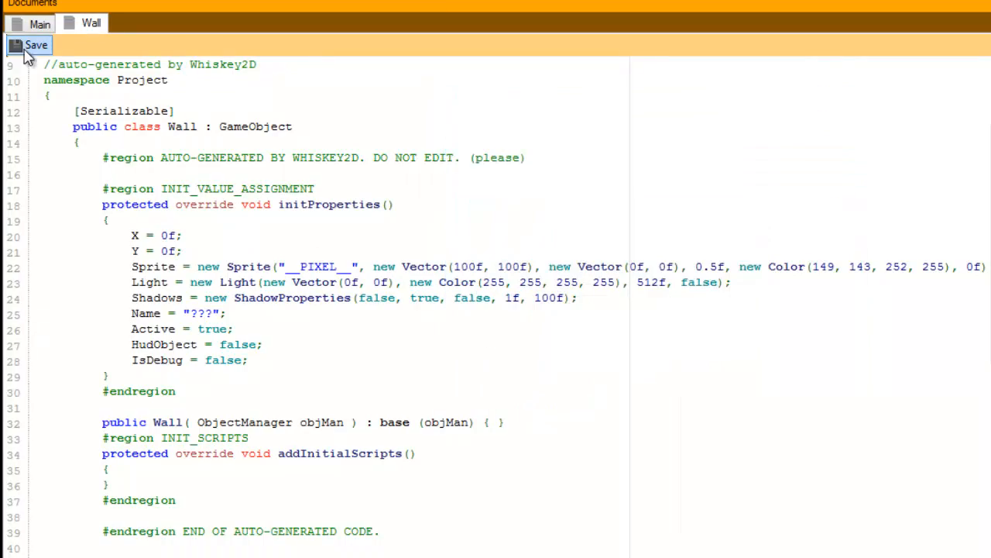
- Place a Wall instance in the Main level and stretch it into a long horizontal bar centered at about X 677, Y 203
click(39, 24)
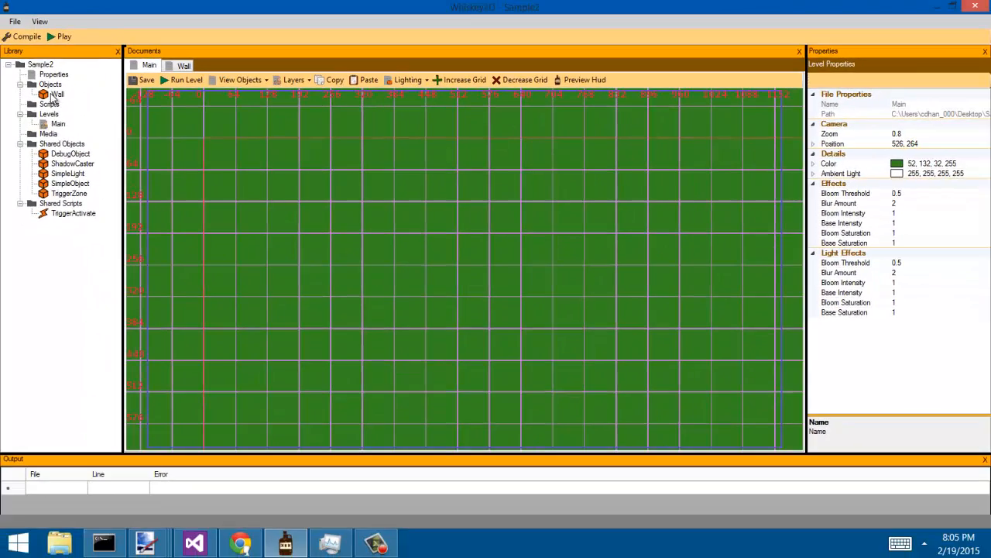
drag(3, 83, 319, 219)
drag(481, 261, 465, 246)
drag(493, 277, 648, 265)
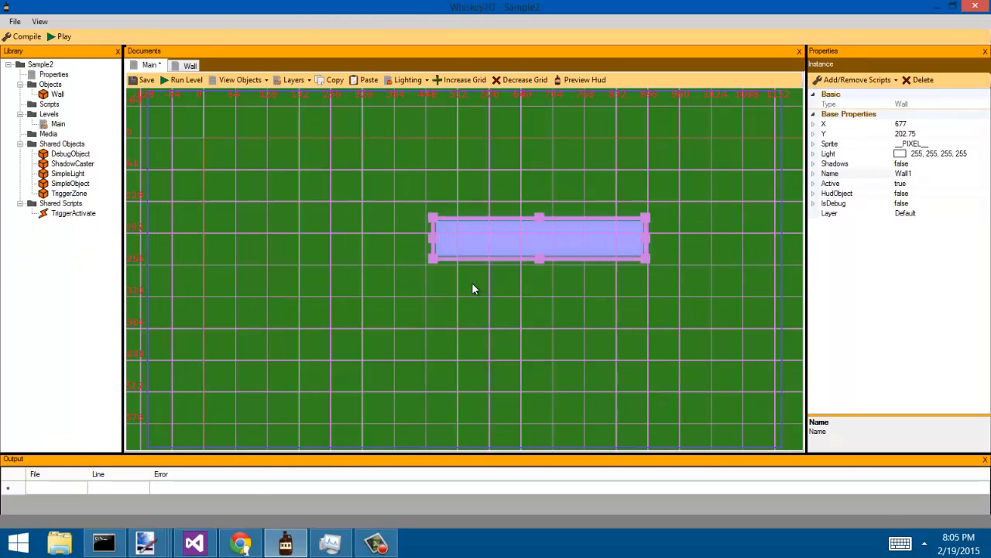
- Rotate the wall about 45 degrees so it slopes down to the right, and deselect it
scroll(472, 283, up, 4)
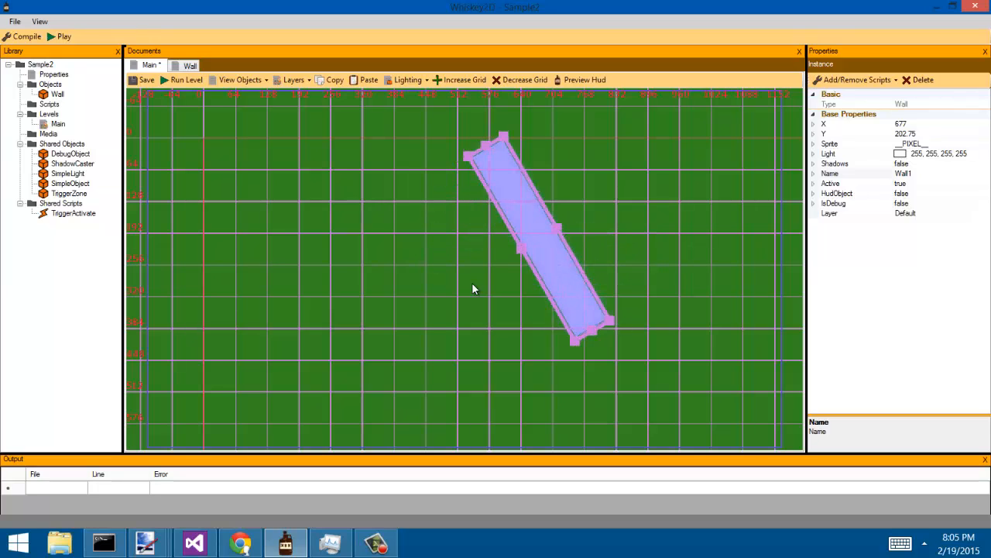
scroll(473, 284, down, 1)
scroll(472, 285, down, 6)
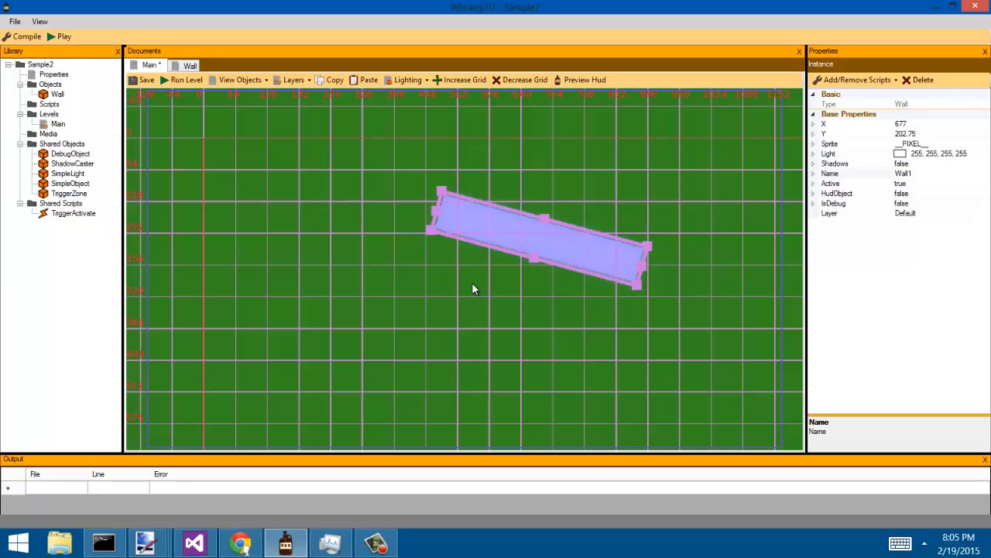
scroll(473, 285, up, 3)
scroll(472, 285, up, 3)
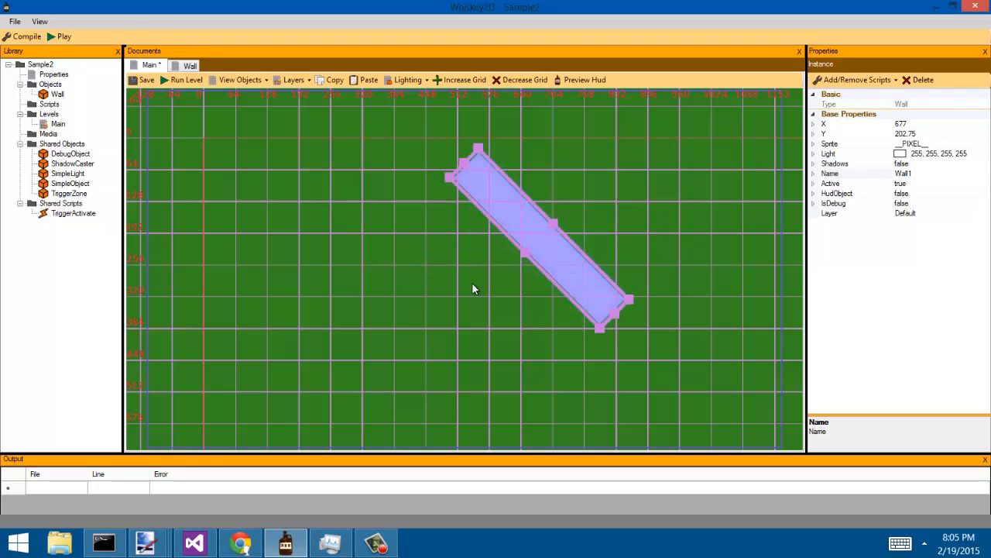
click(474, 289)
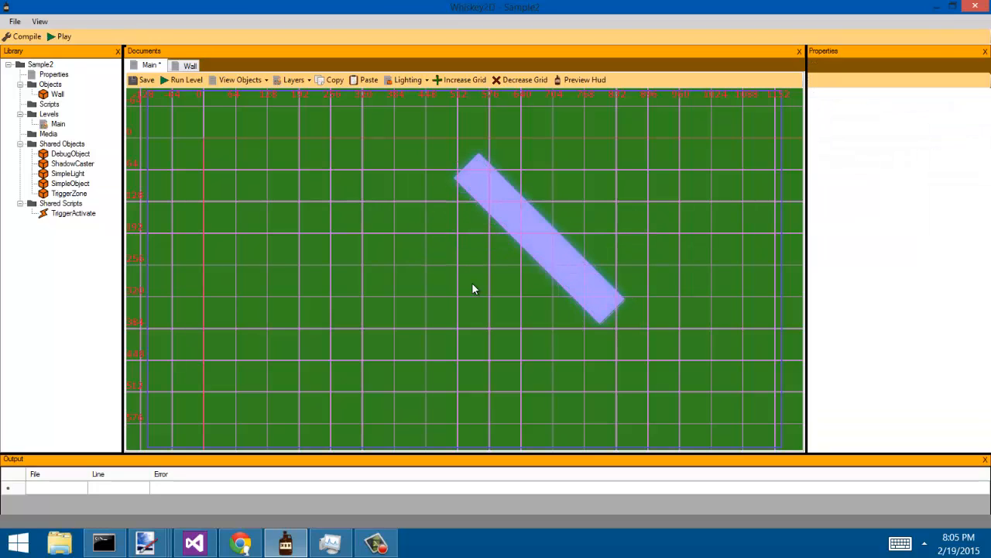
- Save the Main level, run it to check the wall in the game window, and close the test run
click(142, 80)
click(195, 82)
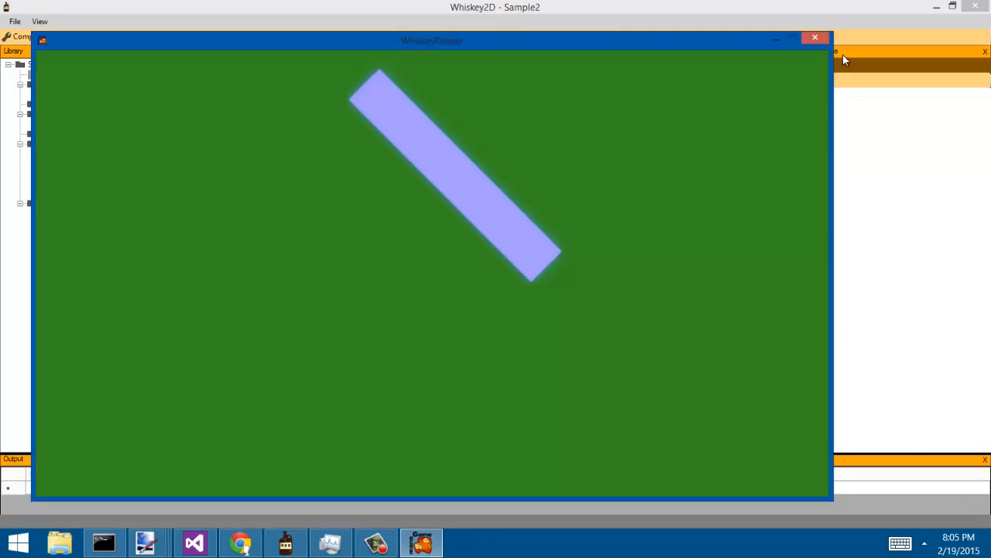
click(816, 38)
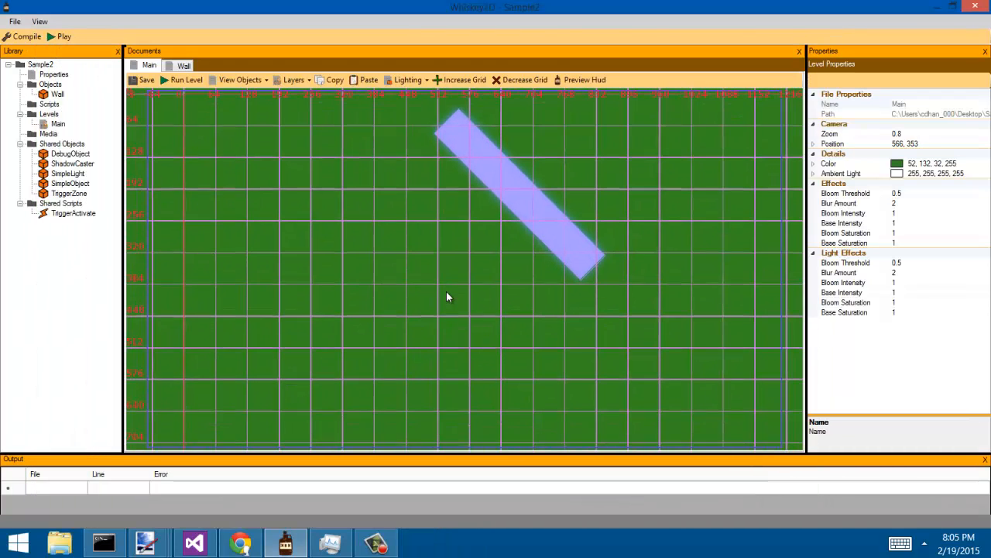
- Create a new object type named Ball in the project's Objects folder and open it for editing
right_click(48, 87)
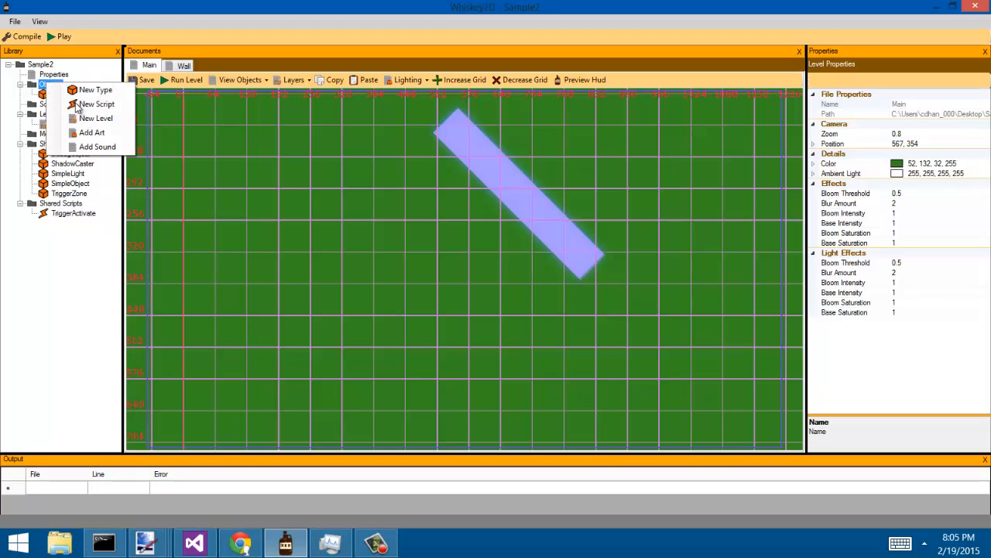
click(75, 89)
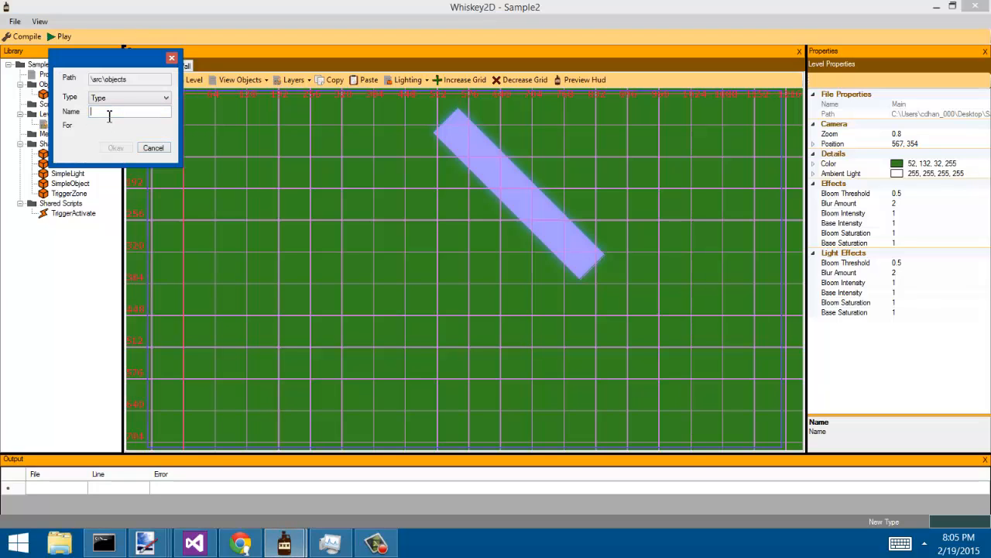
text(Wall)
key(Return)
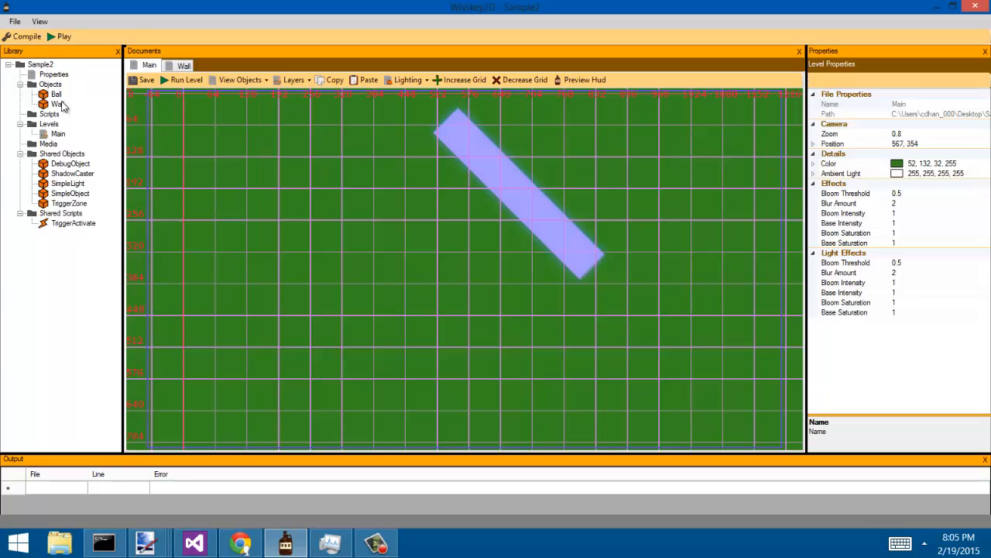
double_click(56, 95)
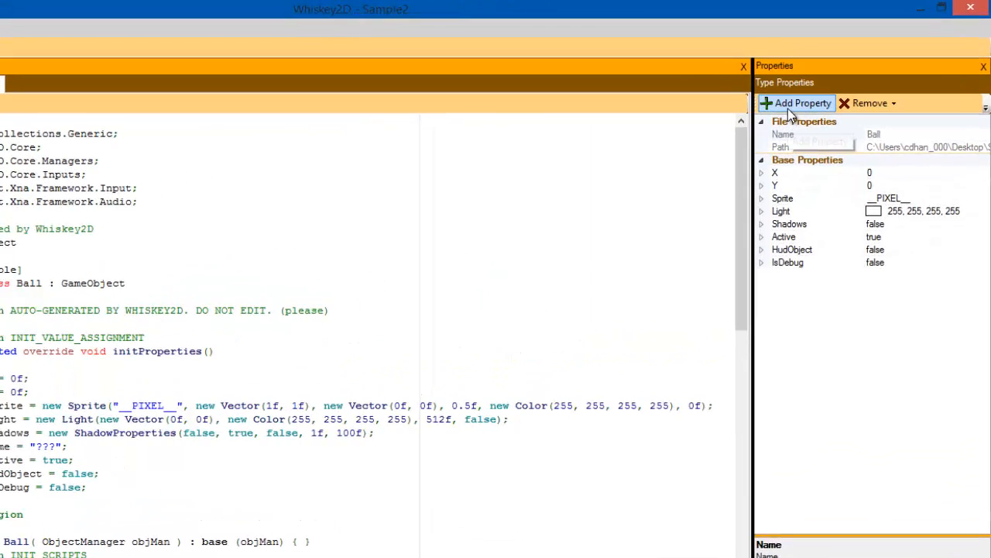
- Add a new property to the Ball type and name it Velocity
click(667, 170)
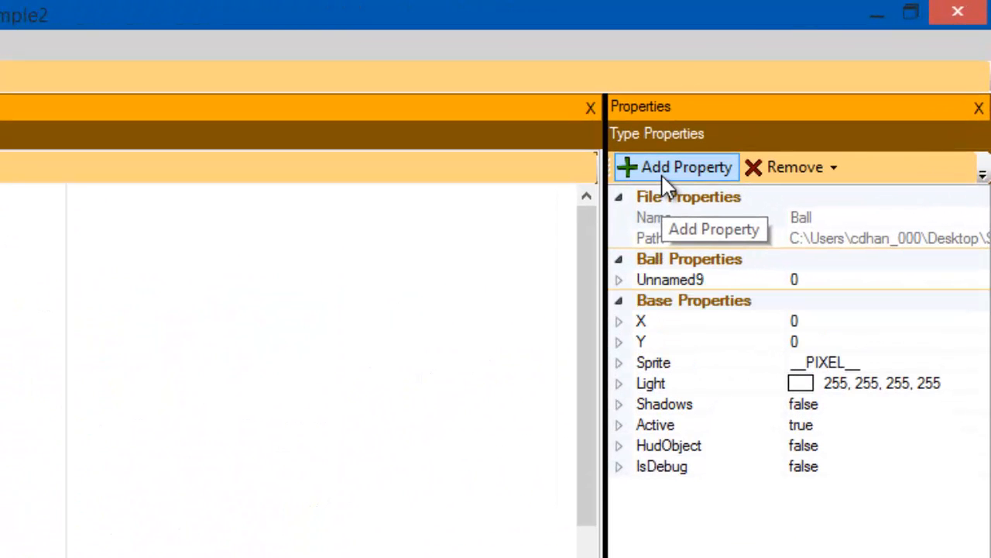
click(620, 277)
double_click(912, 302)
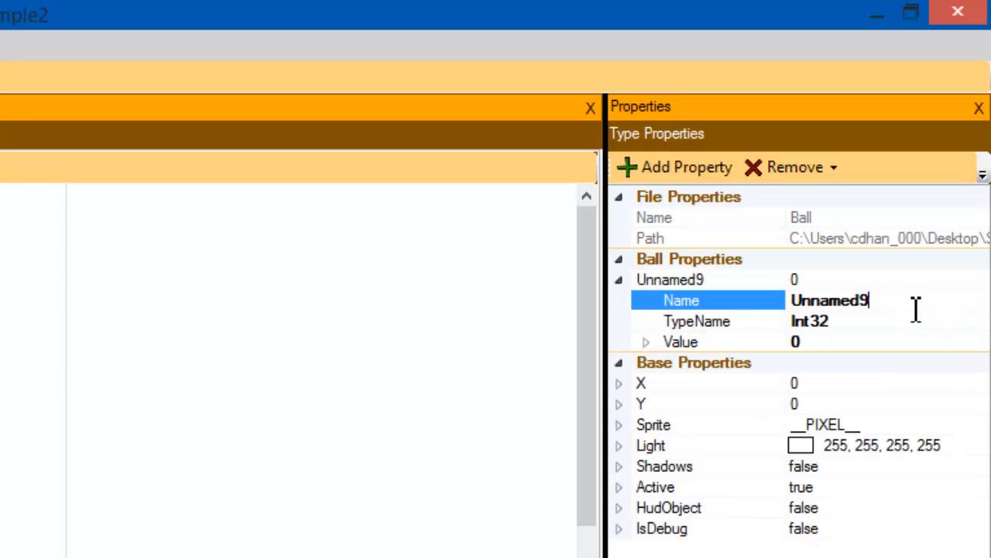
text(Velocity)
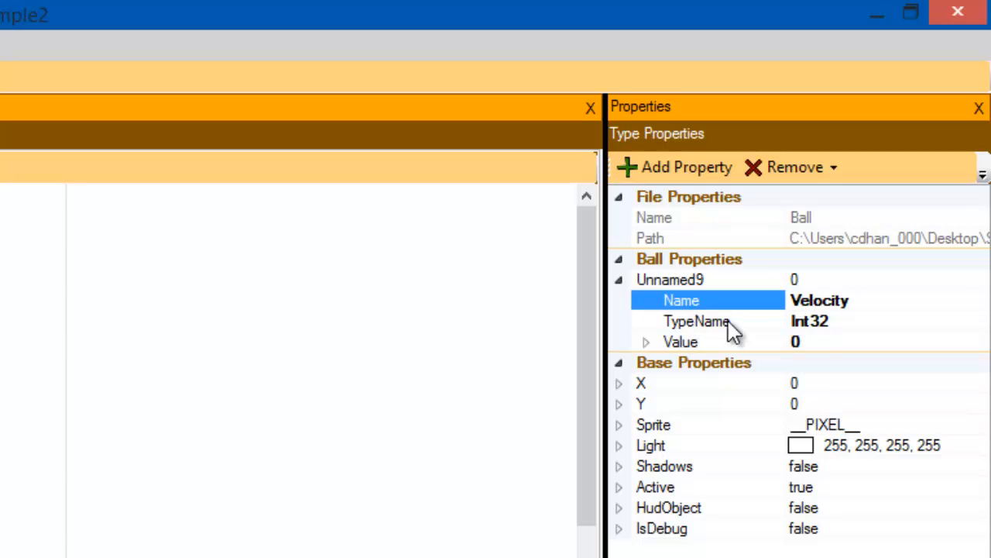
- Change the Velocity property's type to the primitive Vector and set its default value to 0, 0
click(844, 324)
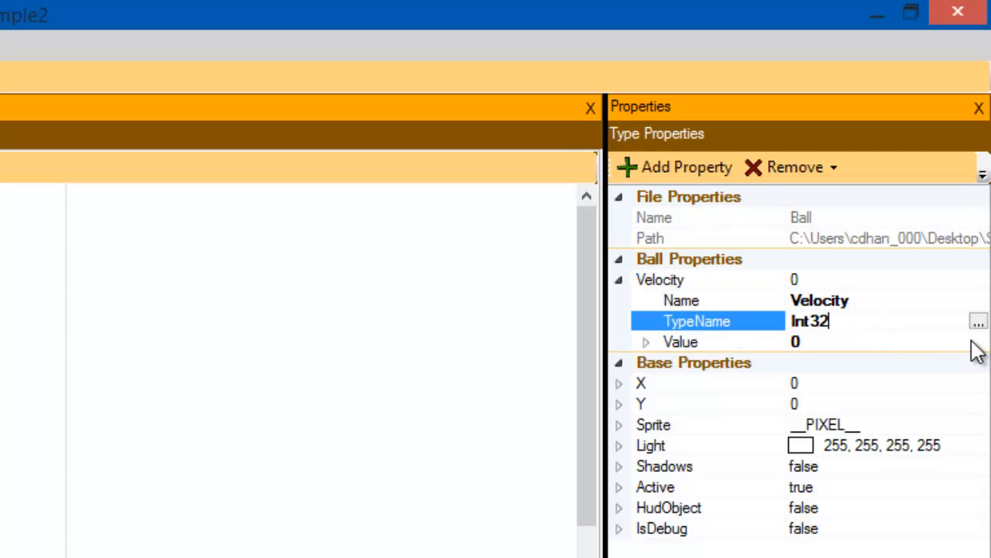
click(978, 321)
click(902, 355)
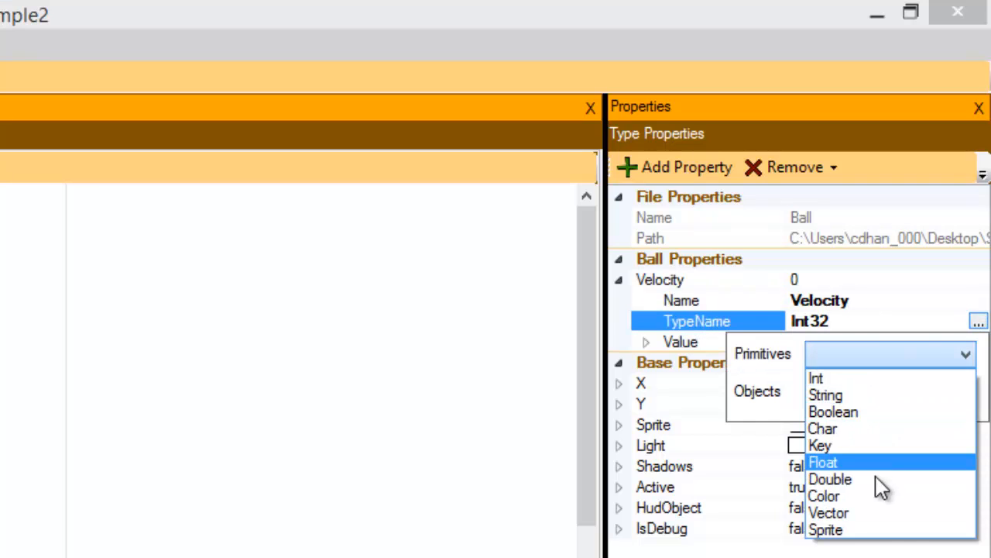
click(883, 506)
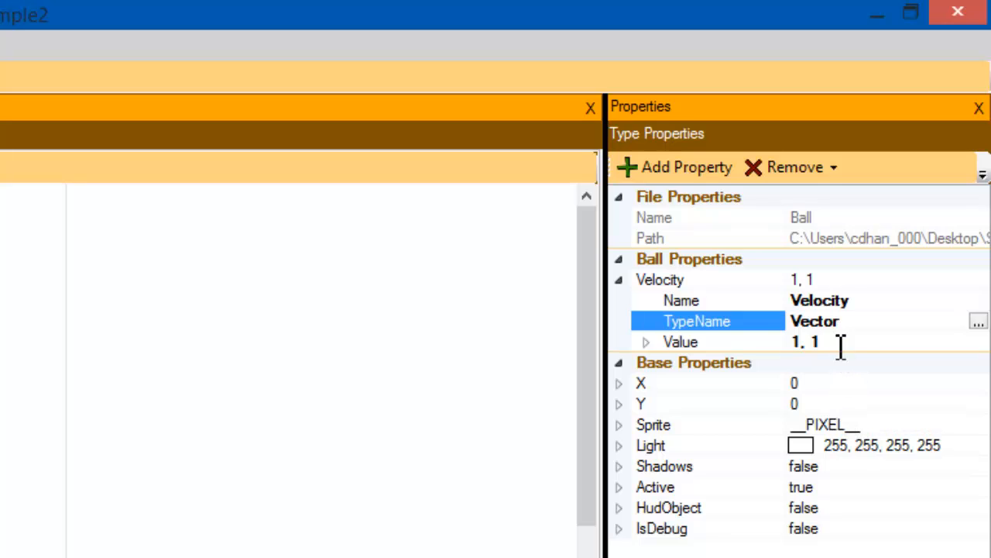
click(722, 343)
text(0, 0)
key(Return)
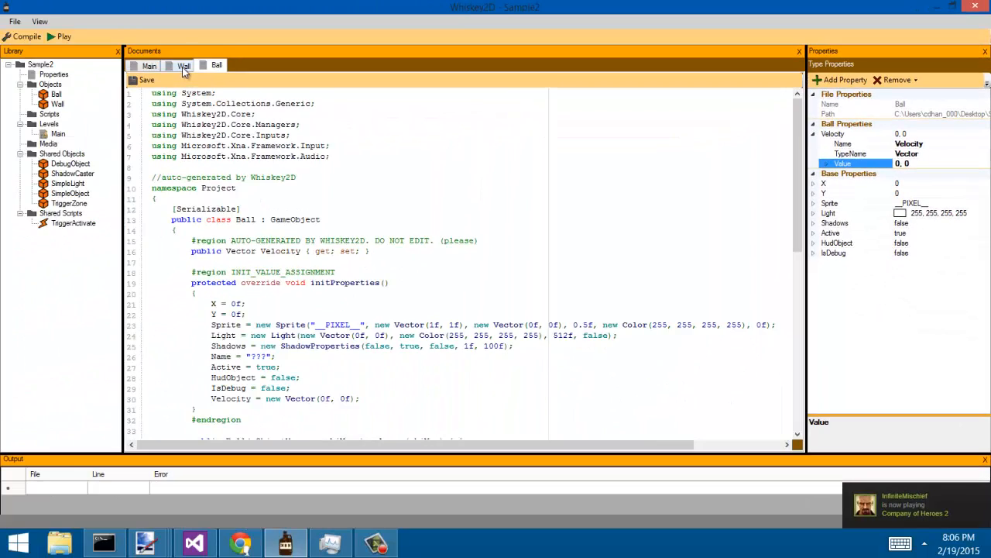
- Place a Ball instance in the Main level at about X 392, Y 262 and enlarge it to a square about 44 units wide
click(184, 66)
click(148, 66)
drag(56, 94, 368, 213)
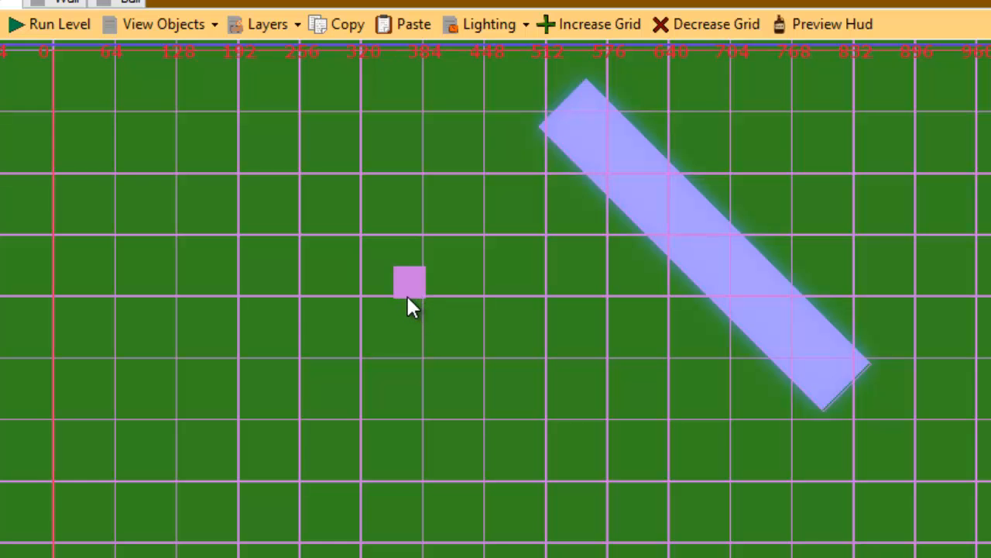
scroll(401, 284, up, 5)
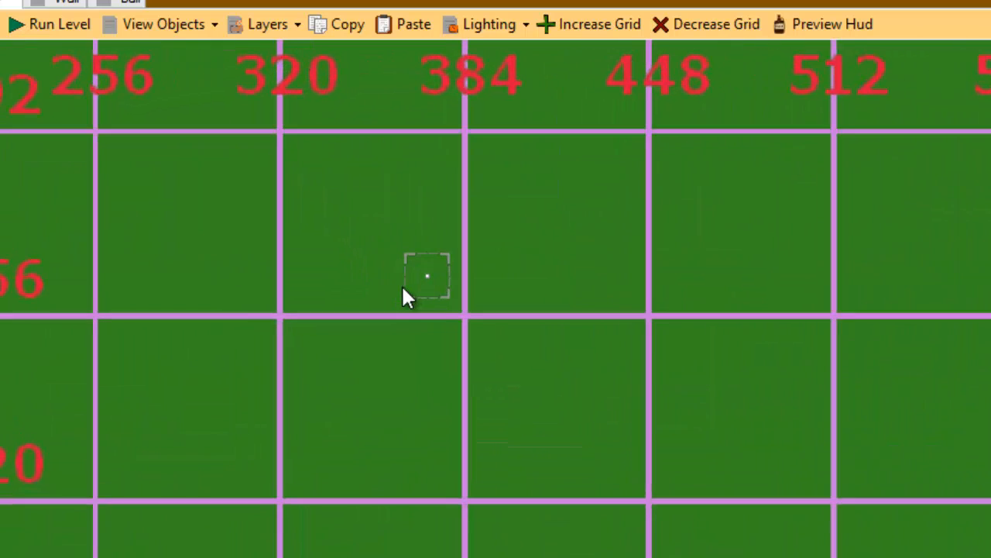
scroll(401, 285, up, 1)
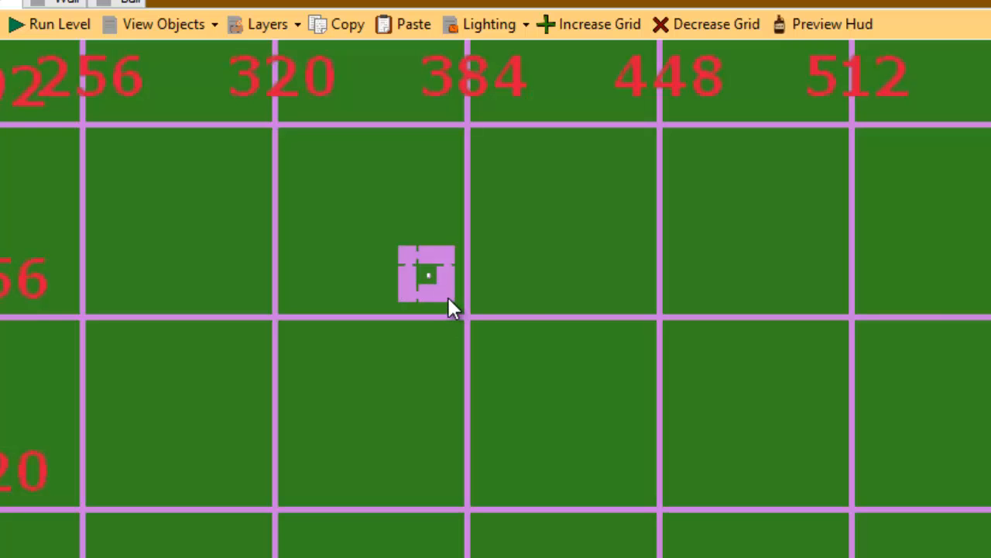
drag(447, 298, 571, 416)
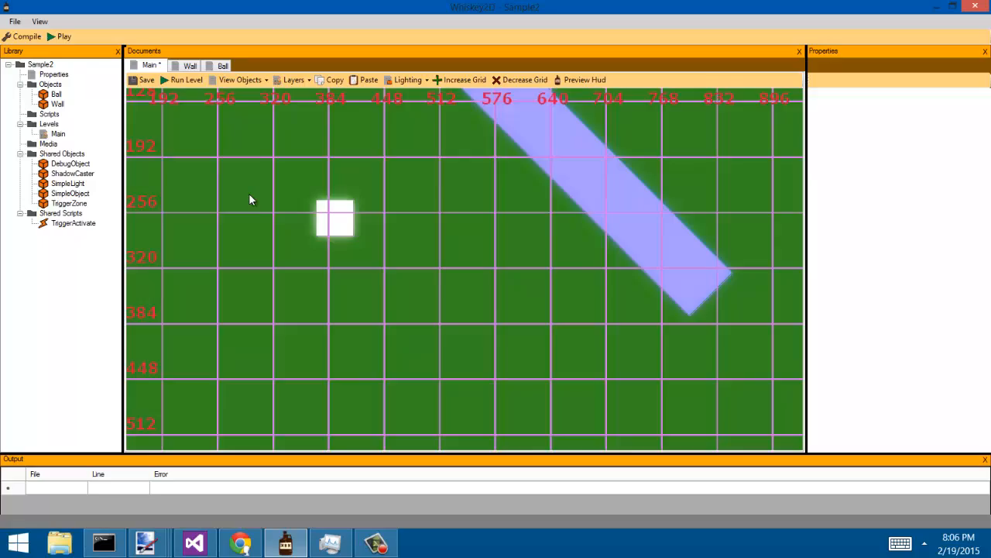
- Set the Velocity of the Ball instance in the Main level to 2, 0
scroll(249, 194, down, 9)
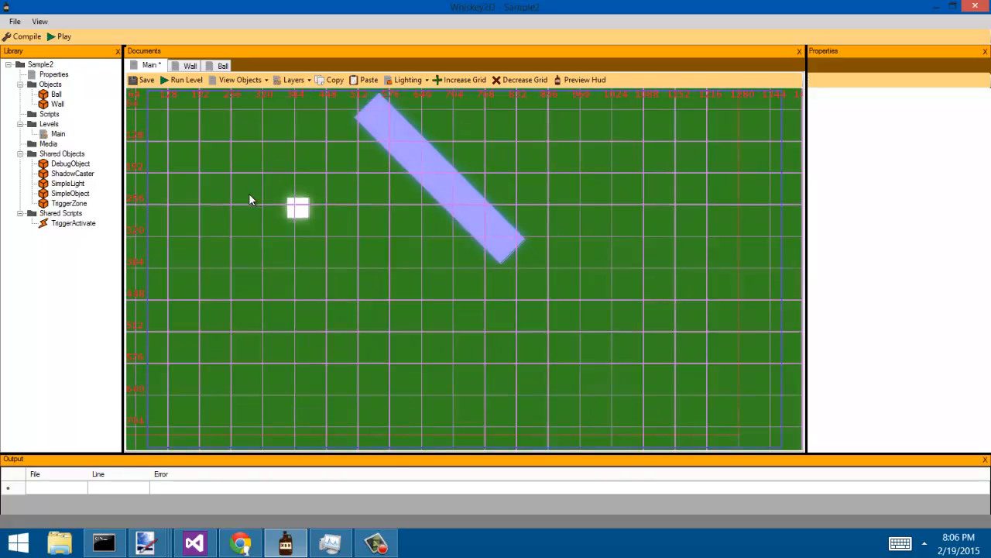
drag(254, 153, 322, 231)
scroll(340, 277, up, 4)
click(353, 280)
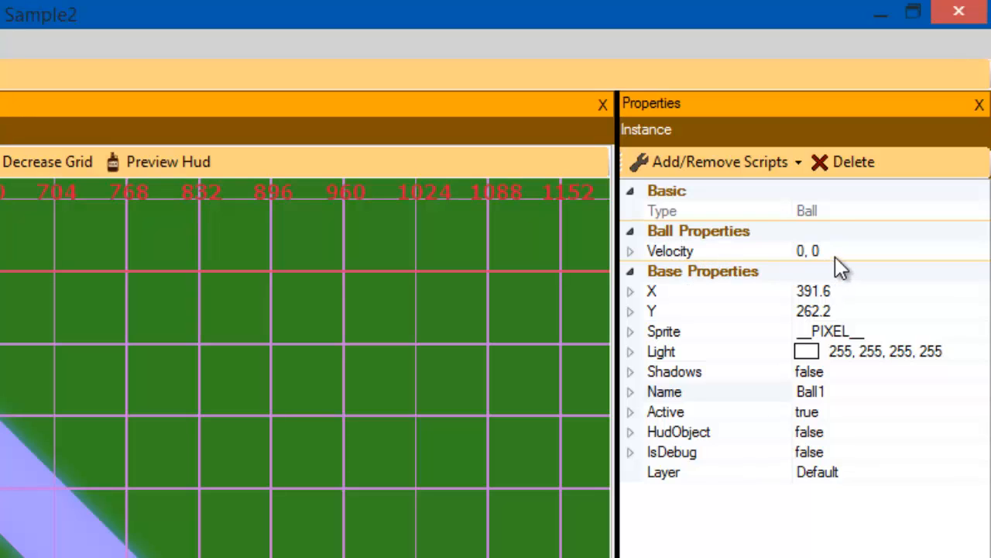
drag(876, 252, 640, 244)
text(2,)
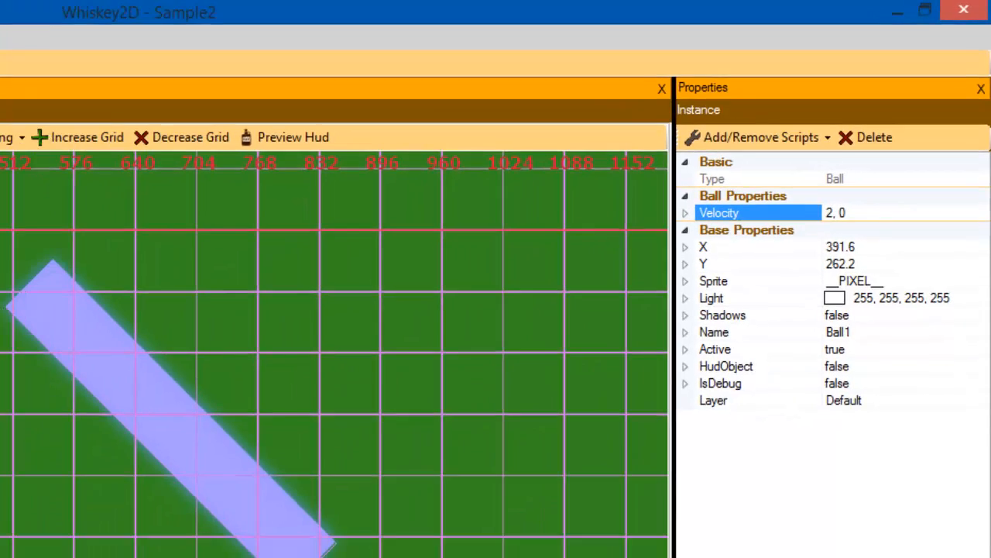
- Move the ball farther away from the wall to about X 224, Y 241 and deselect it
drag(220, 339, 260, 271)
click(319, 250)
middle_drag(339, 278, 380, 244)
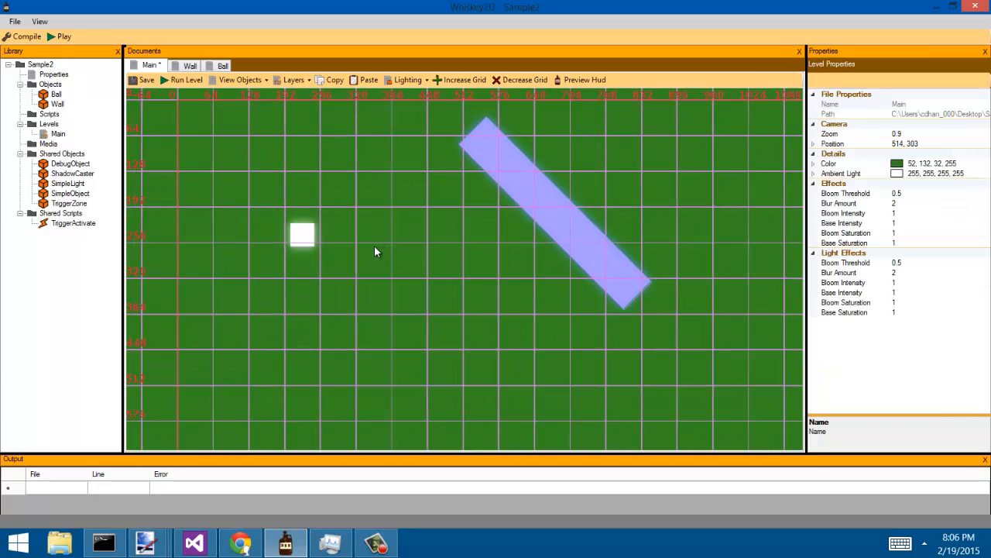
scroll(374, 245, down, 1)
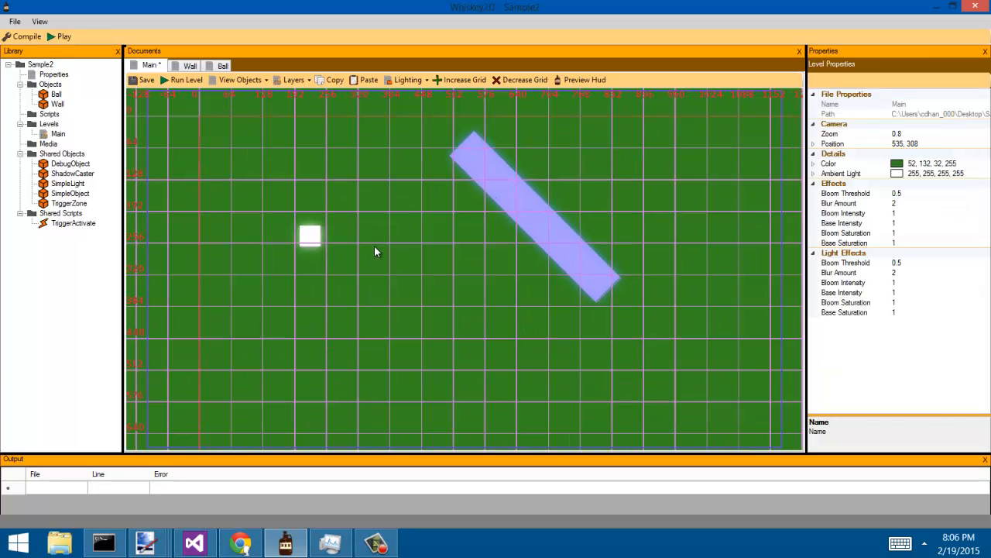
- Create a new script named BallMovement for the Ball type in the Scripts folder
right_click(45, 115)
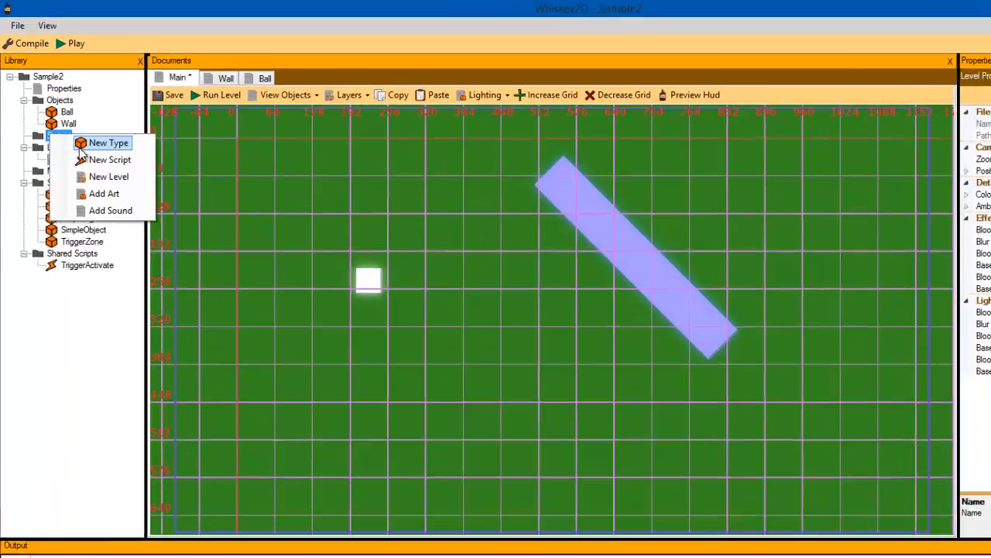
click(93, 117)
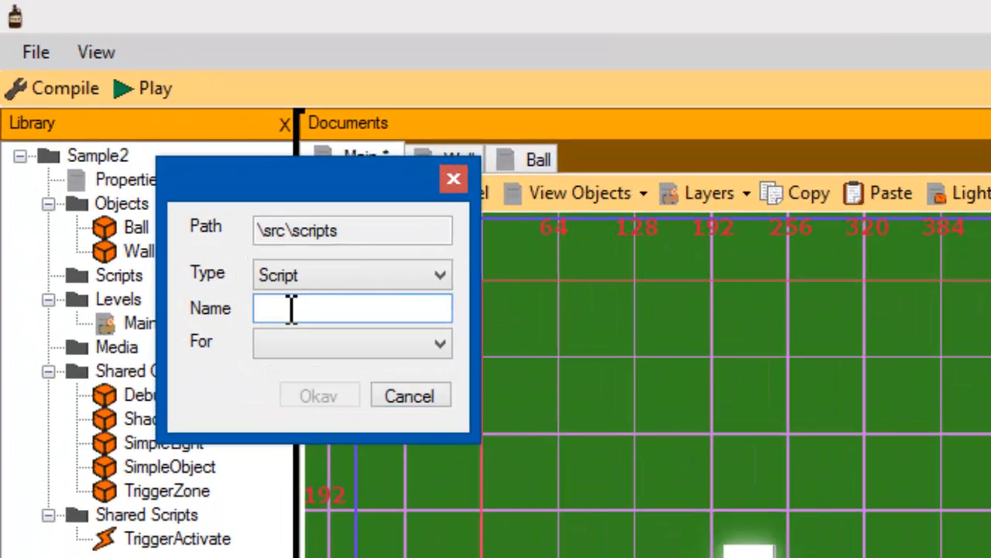
click(320, 343)
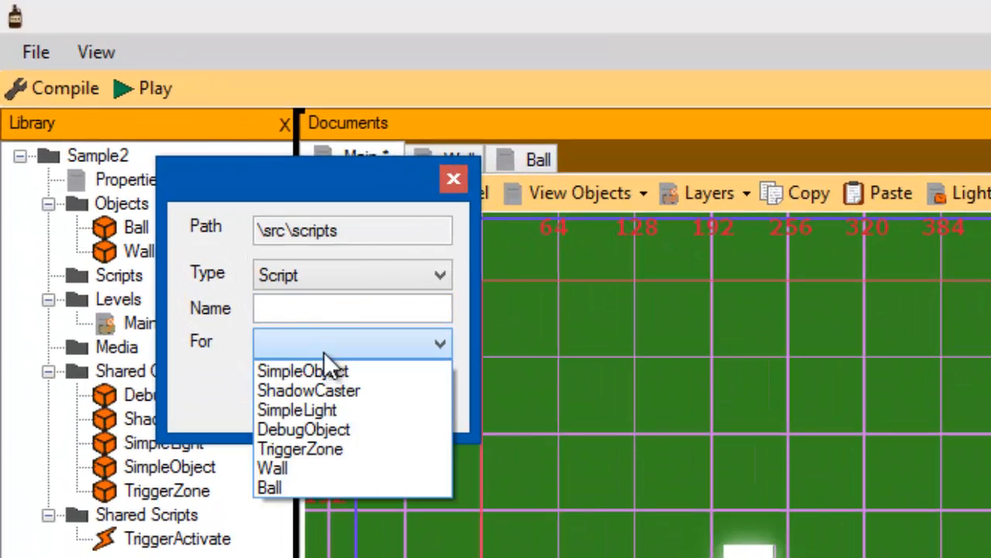
click(309, 486)
click(268, 314)
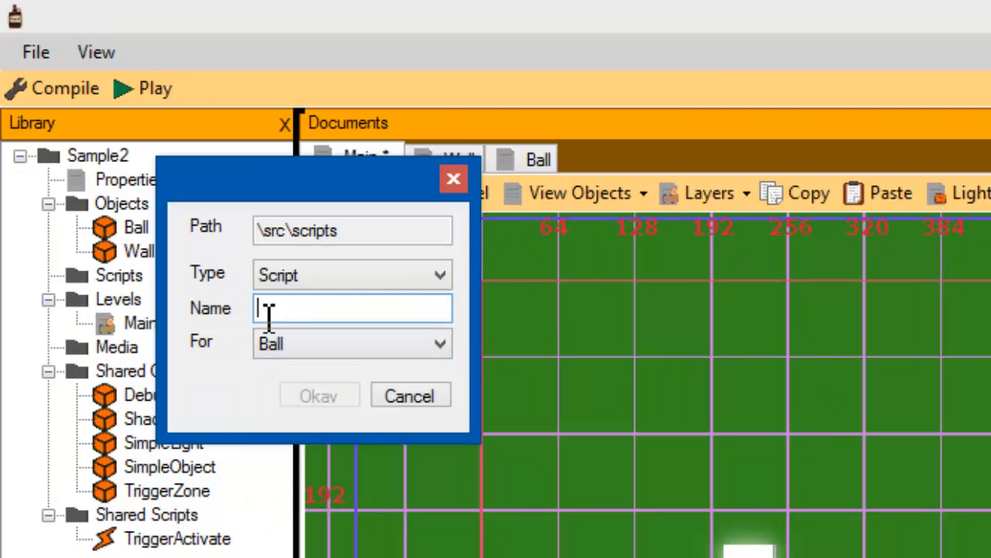
text(BallMovement)
key(Return)
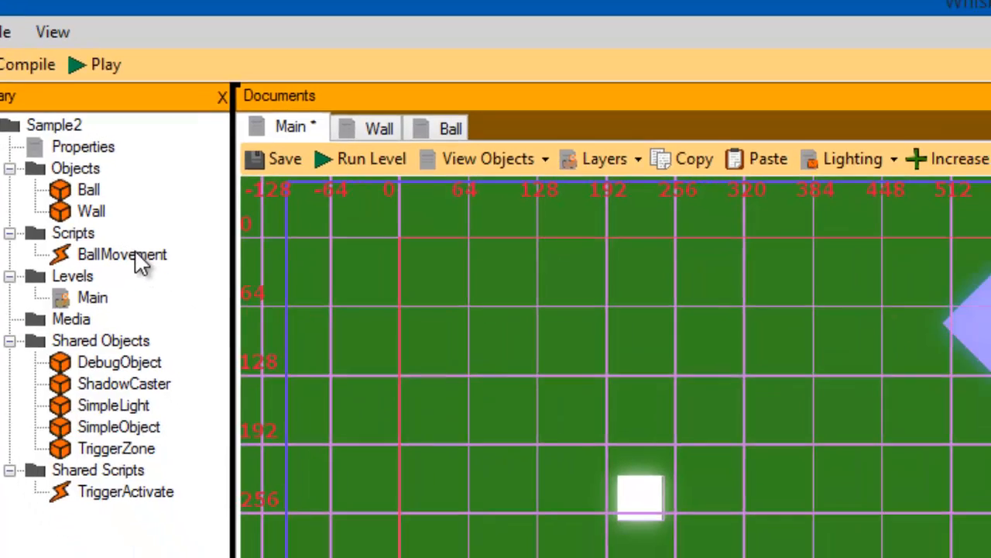
- Open the BallMovement script and replace the placeholder comment in onUpdate with blank lines, indenting the line for new code
double_click(194, 300)
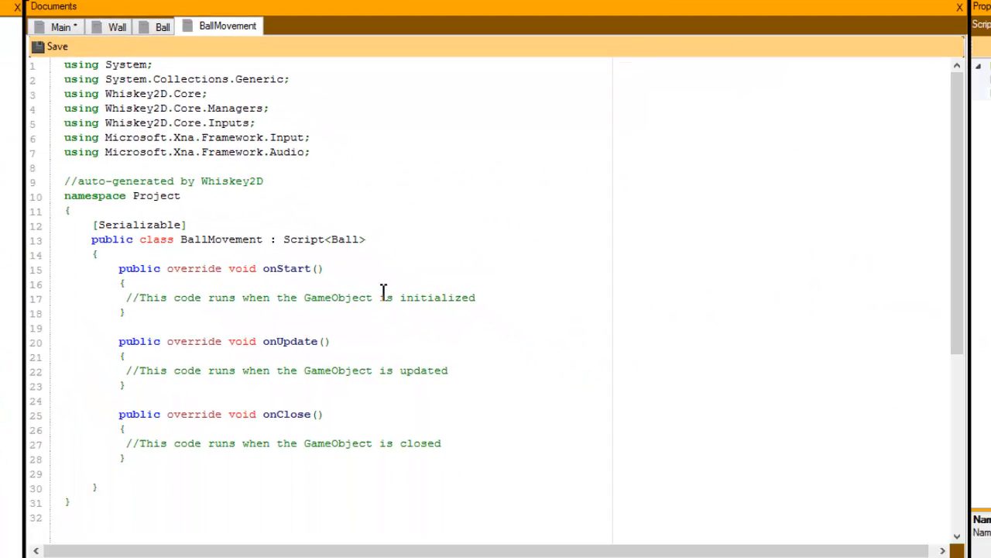
click(375, 298)
scroll(375, 297, down, 3)
scroll(310, 267, up, 2)
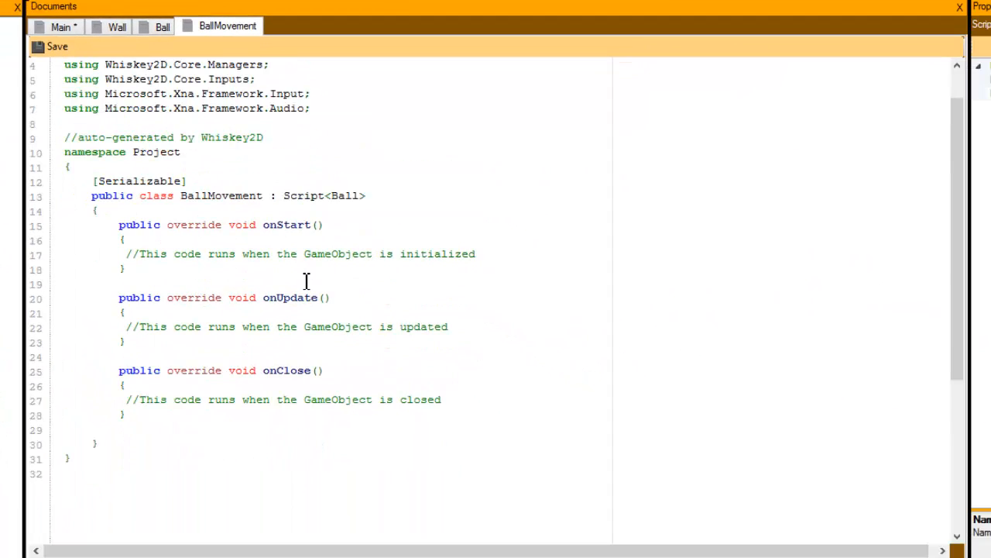
key(Down)
key(Down)
key(Down)
key(Down)
drag(467, 330, 128, 337)
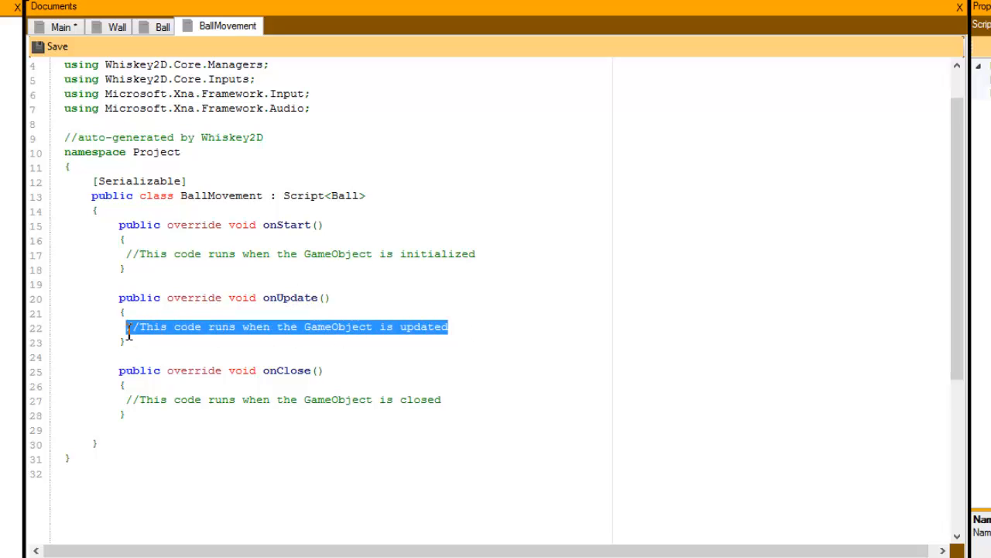
key(Return)
key(Return)
key(Return)
key(Up)
key(Up)
key(Tab)
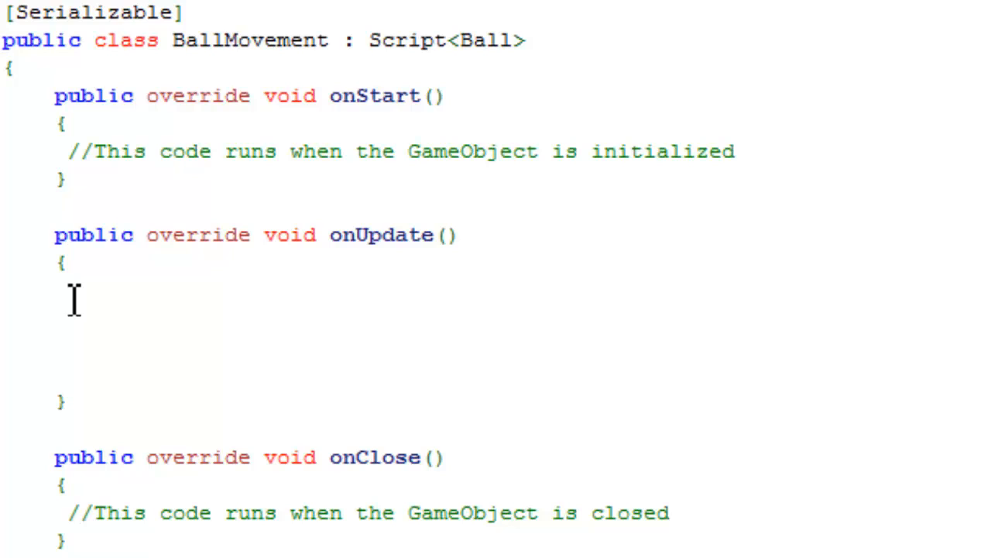
- Write the statement "Gob.Position += Gob.Velocity;" in the onUpdate method of BallMovement
text(Gob.)
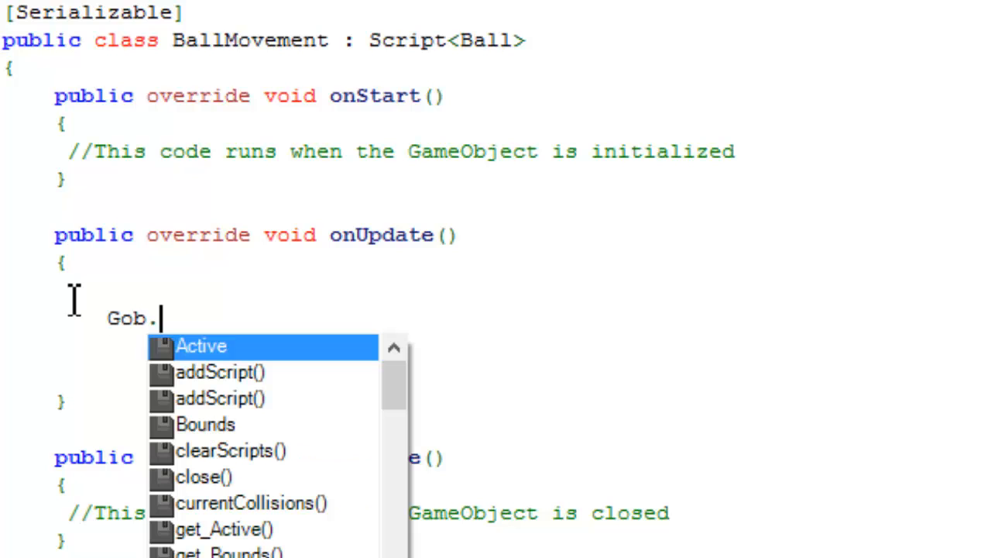
text(Po)
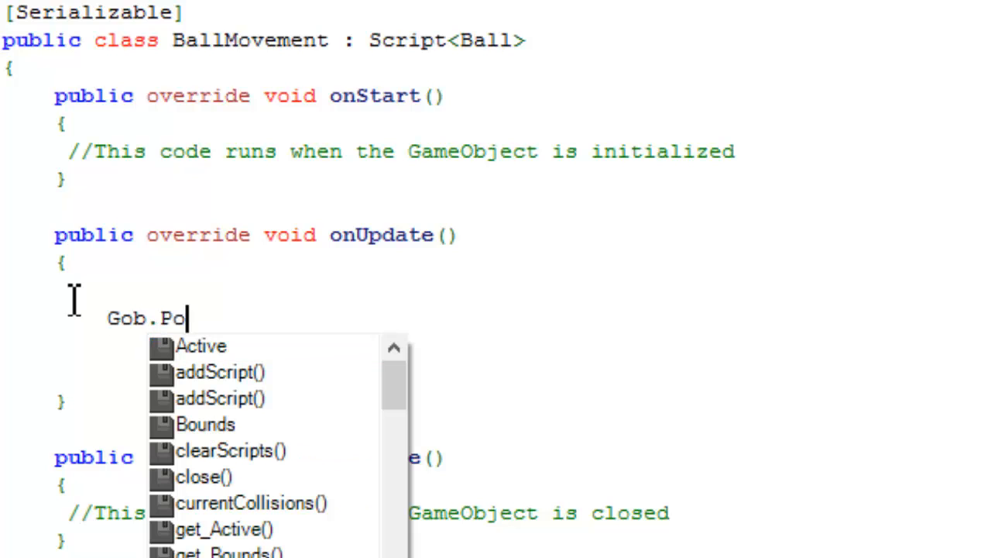
text(sition += Gob.)
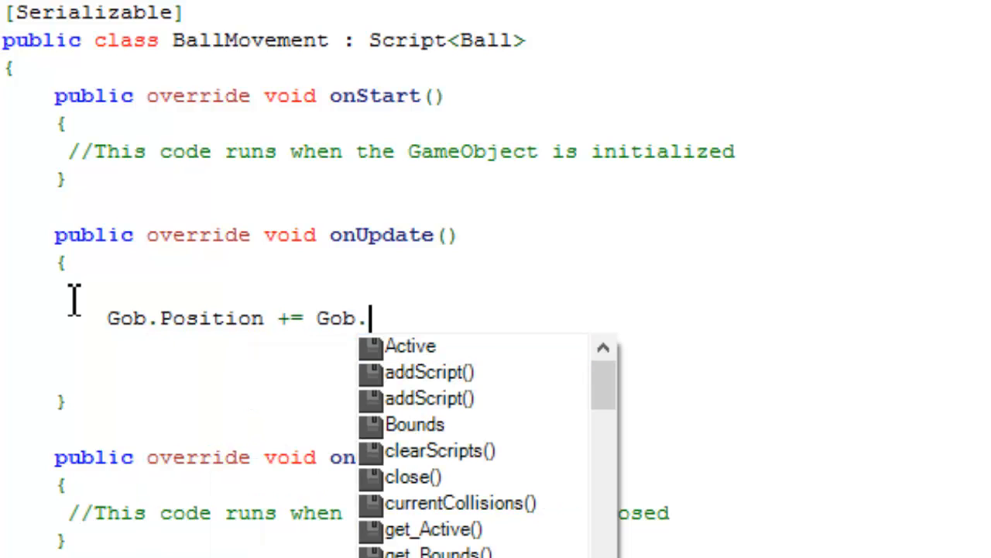
text(Velocity;)
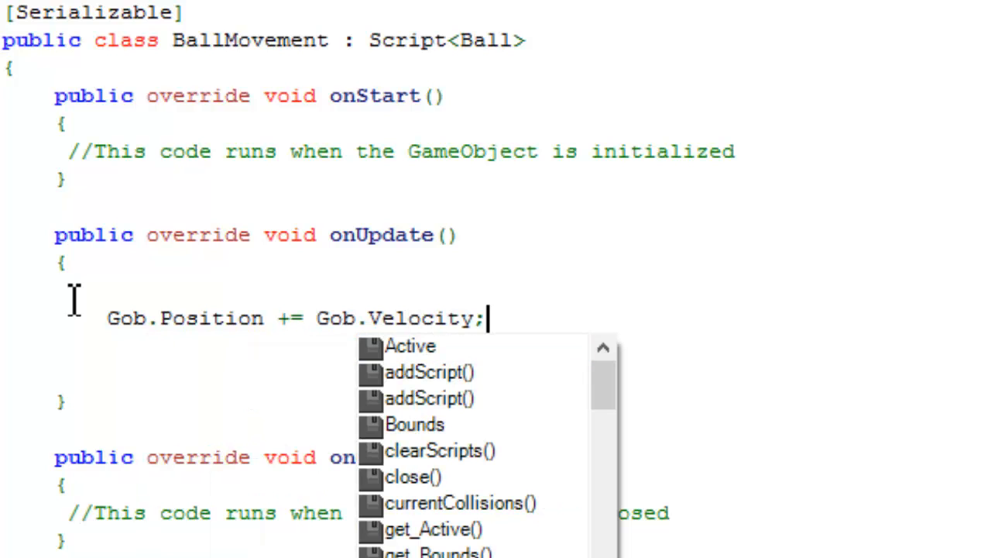
click(73, 298)
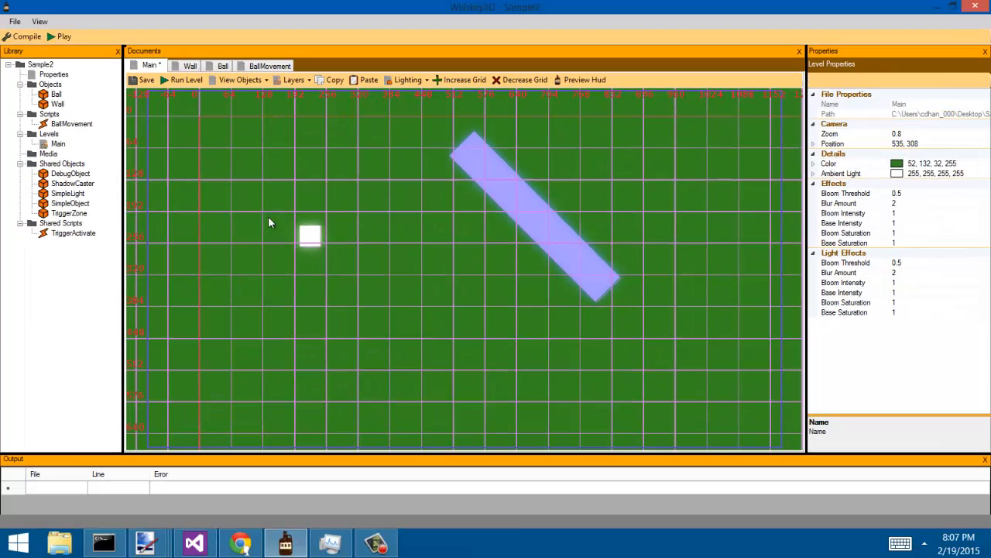
- Attach the BallMovement script to the ball in the Main level and accept it in the ball's selected scripts
click(310, 236)
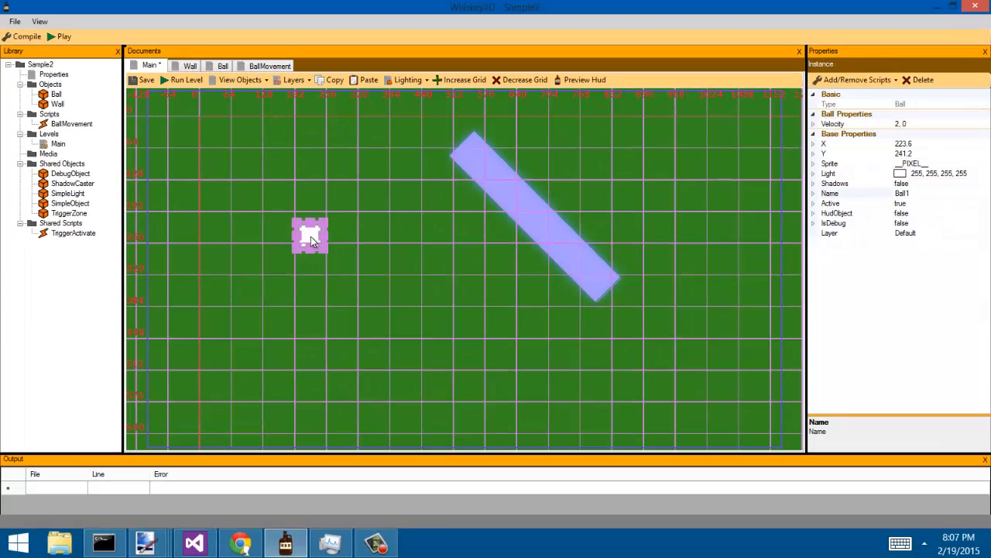
click(66, 124)
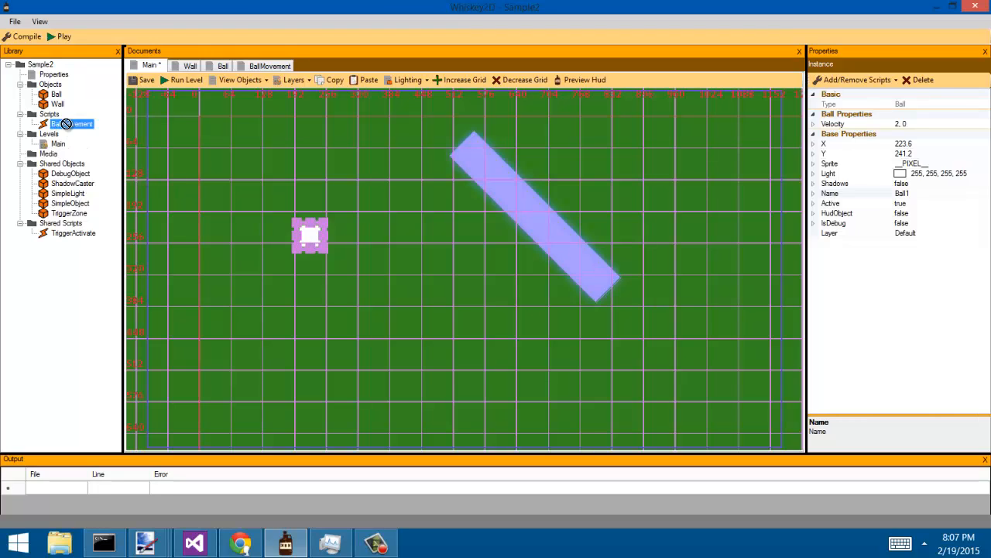
drag(66, 124, 885, 309)
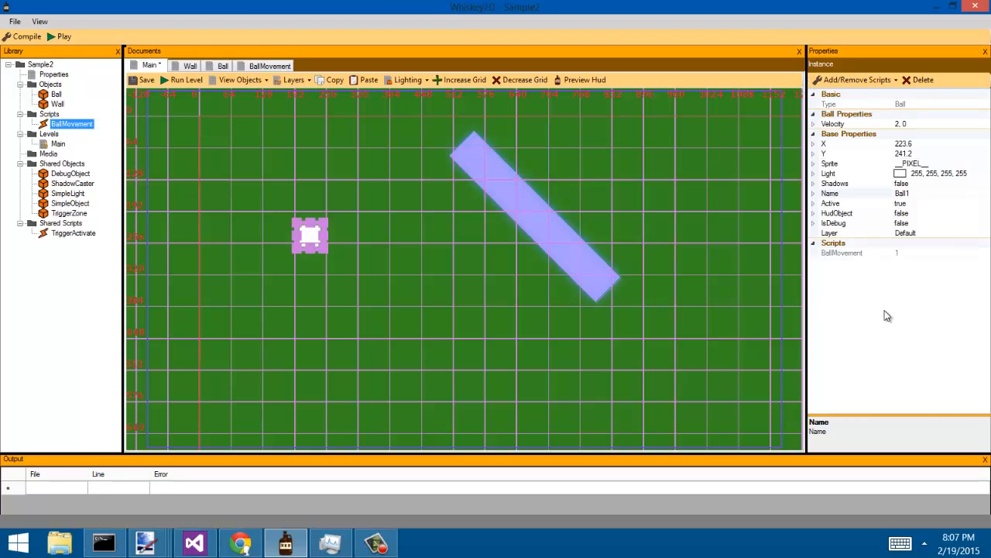
click(863, 82)
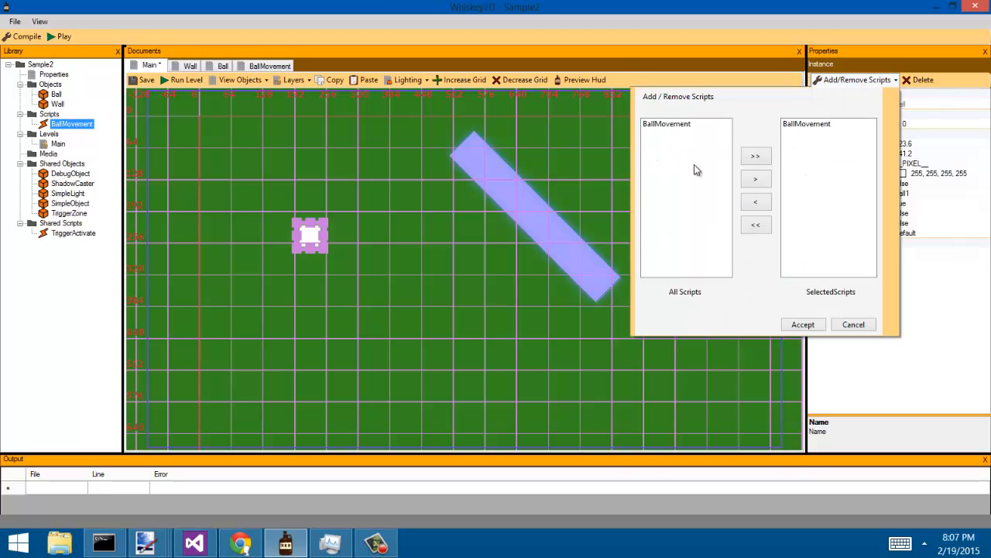
click(801, 323)
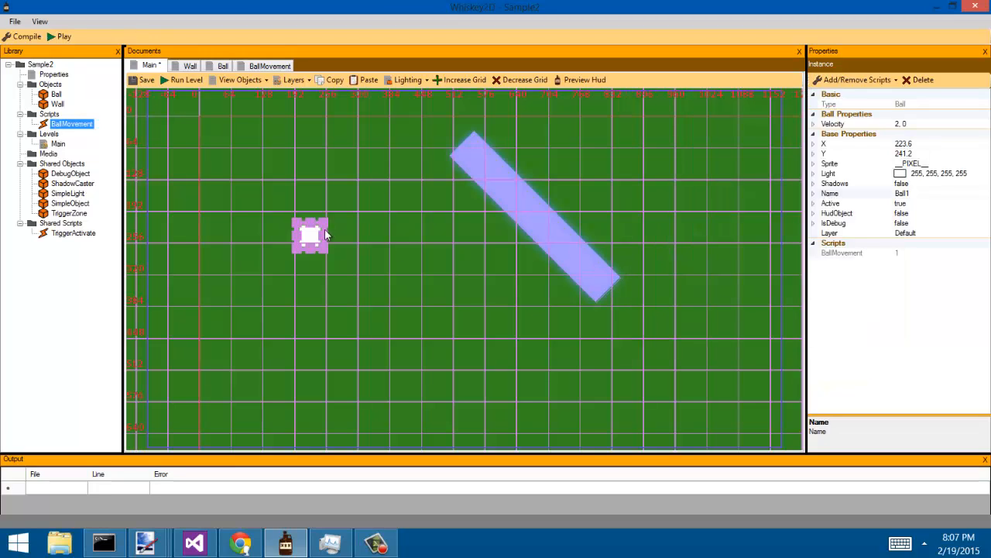
- Test-run the Main level to watch the ball's movement, close the game window and deselect the ball
click(184, 81)
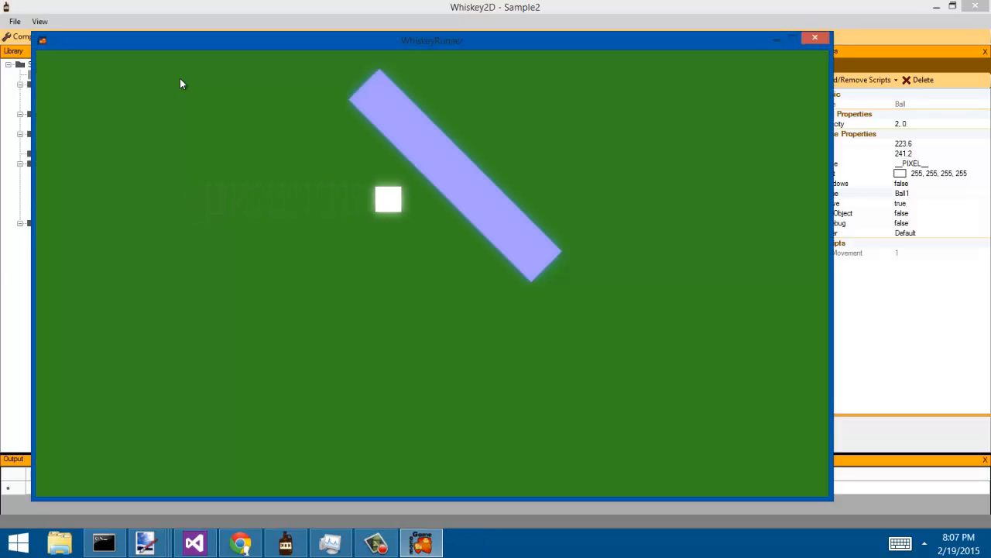
click(814, 39)
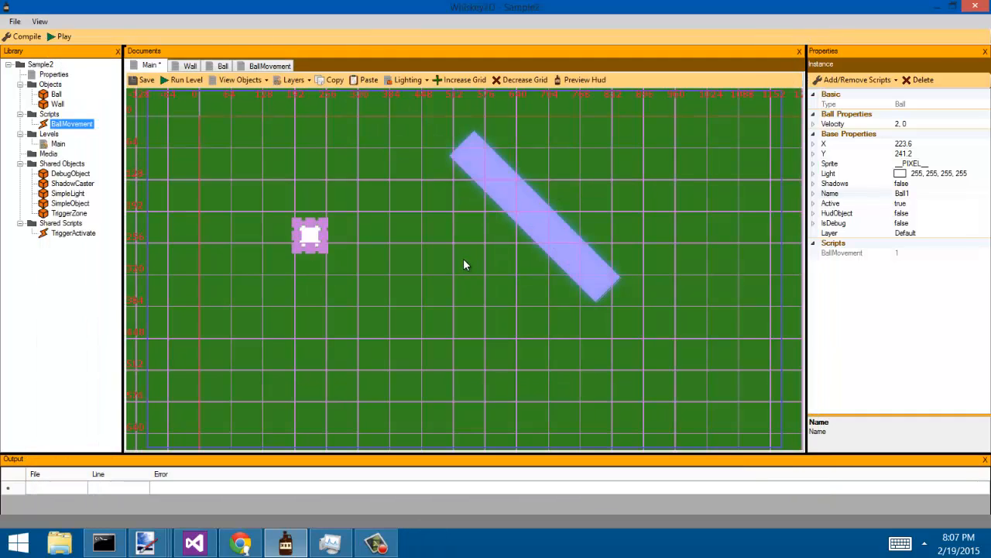
drag(465, 264, 452, 256)
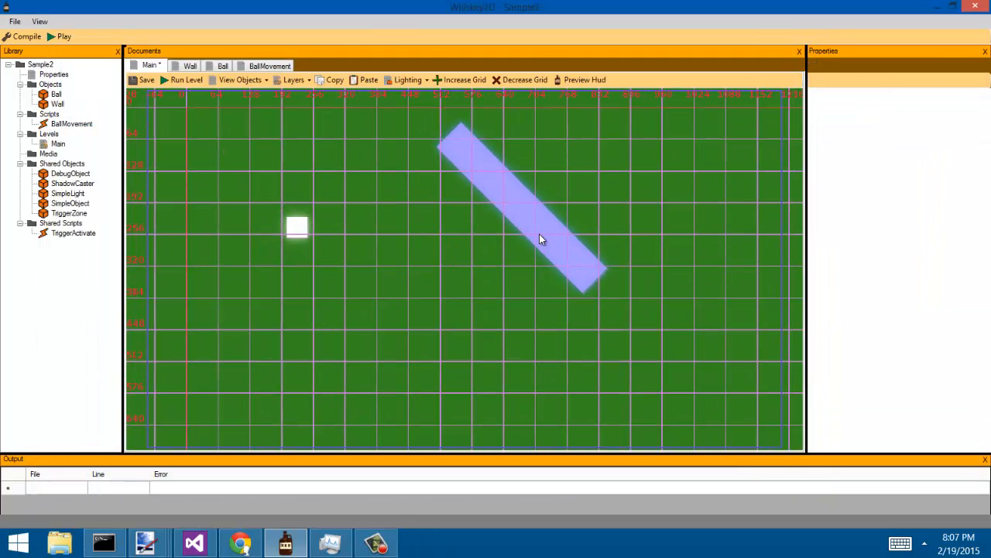
- In BallMovement's onUpdate, below the position statement, write "Collisions<Wall> wallCollisions = Gob.currentCollisions<Wall>();"
click(263, 66)
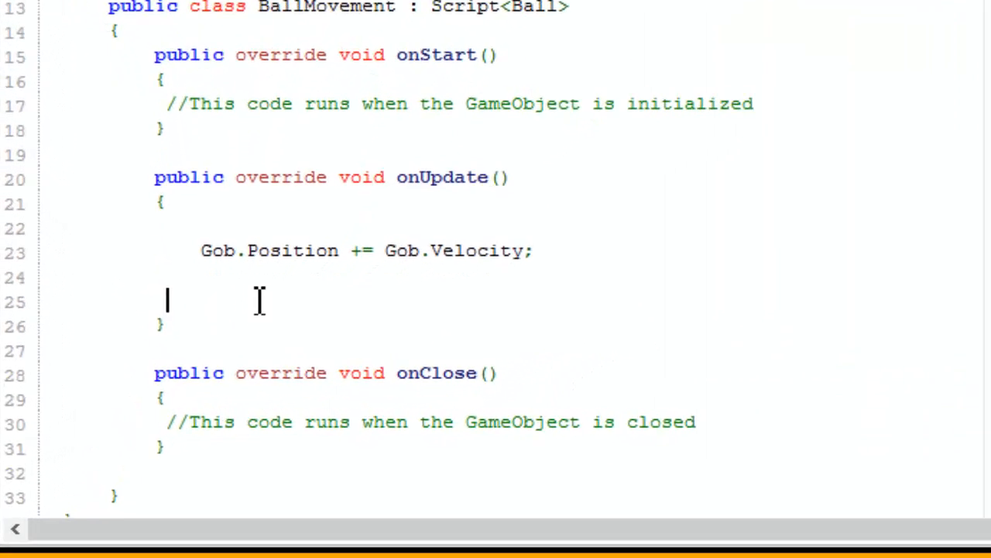
text(Collisions<)
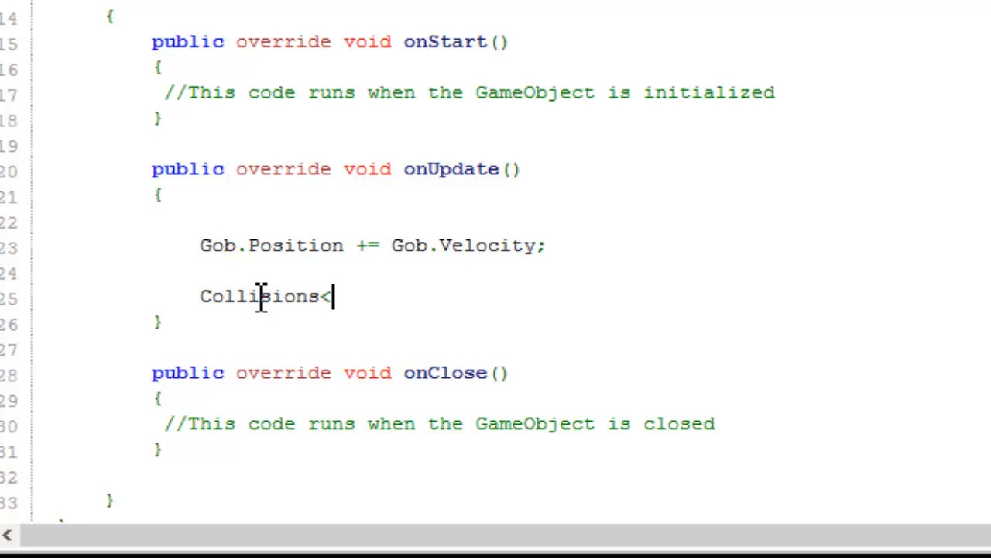
text(Wall> )
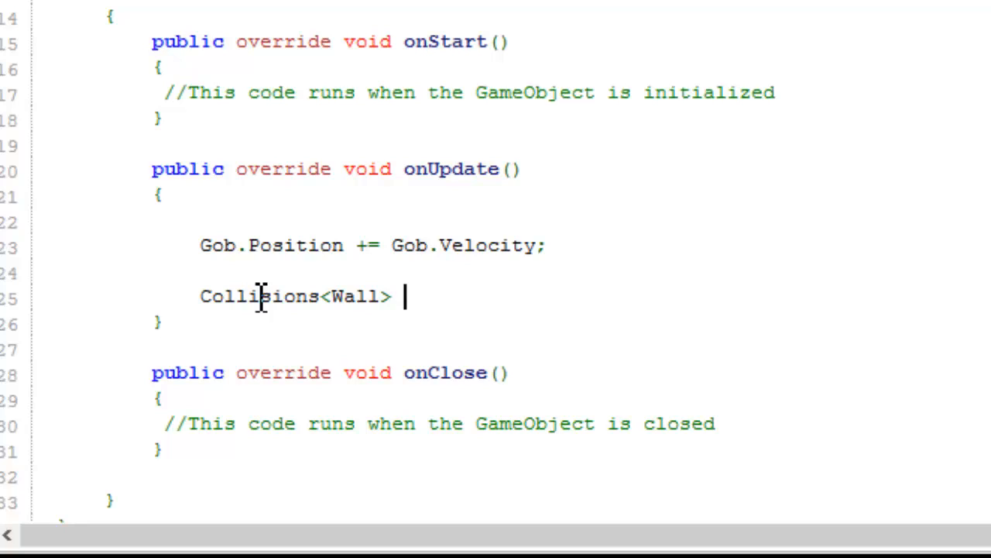
text(c)
key(BackSpace)
text(wallCollisions)
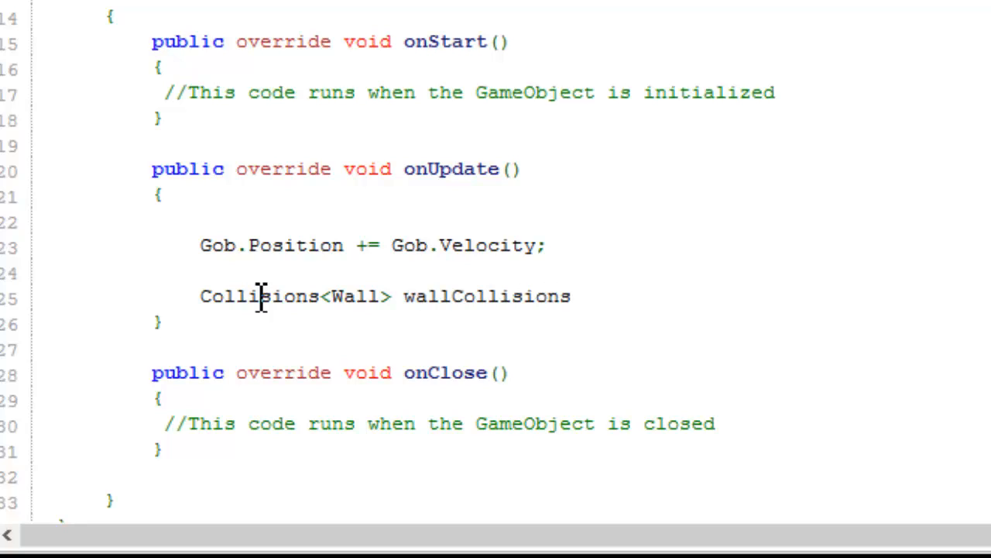
text( = Gob.current)
text(Collisions<Wall)
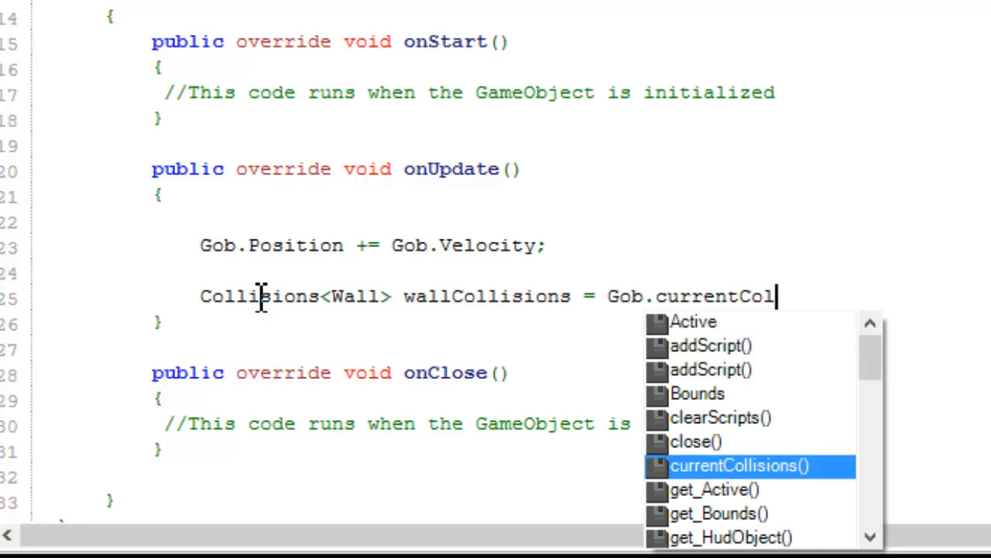
text(>();)
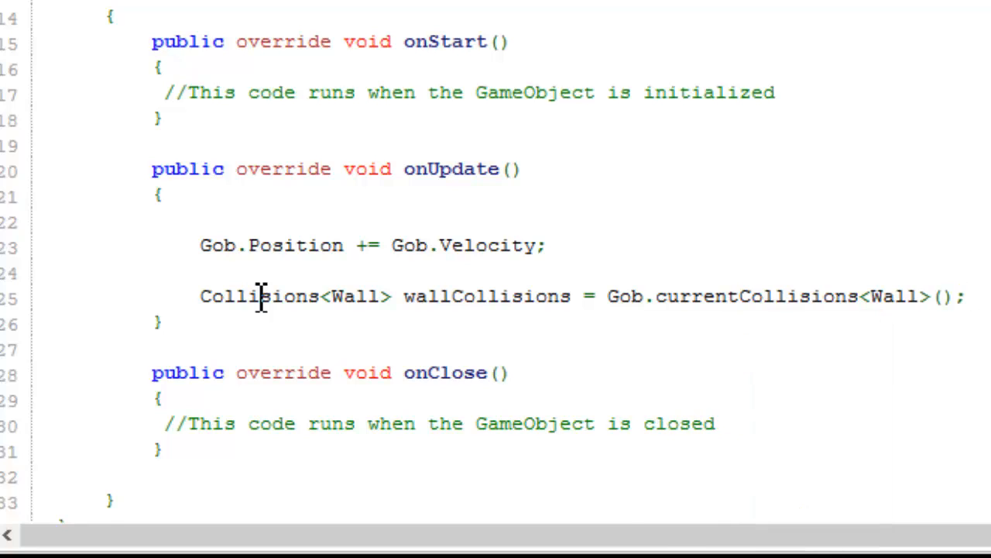
- Write the loop header "foreach (Collision<Wall> c in wallCollisions)" on the line below the wallCollisions declaration
key(Return)
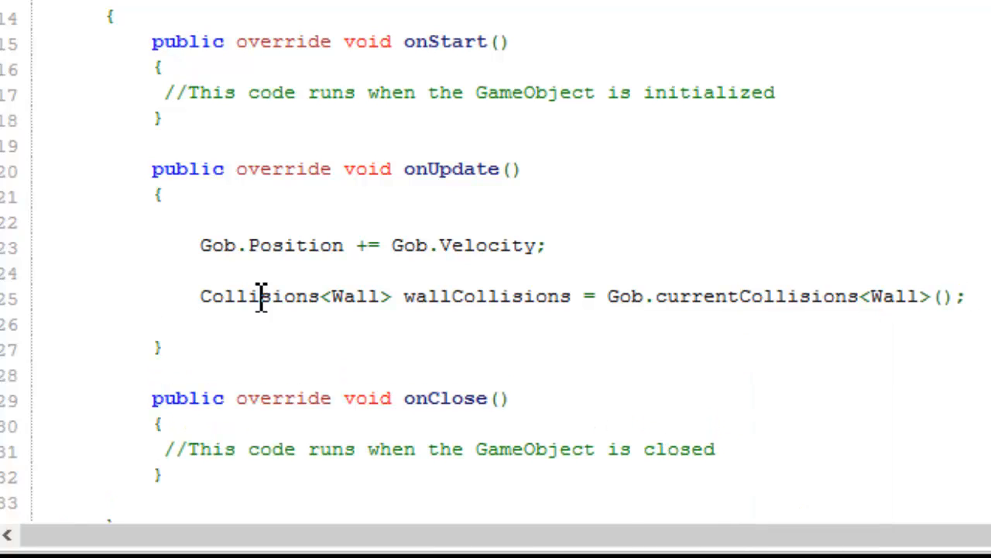
scroll(268, 306, down, 2)
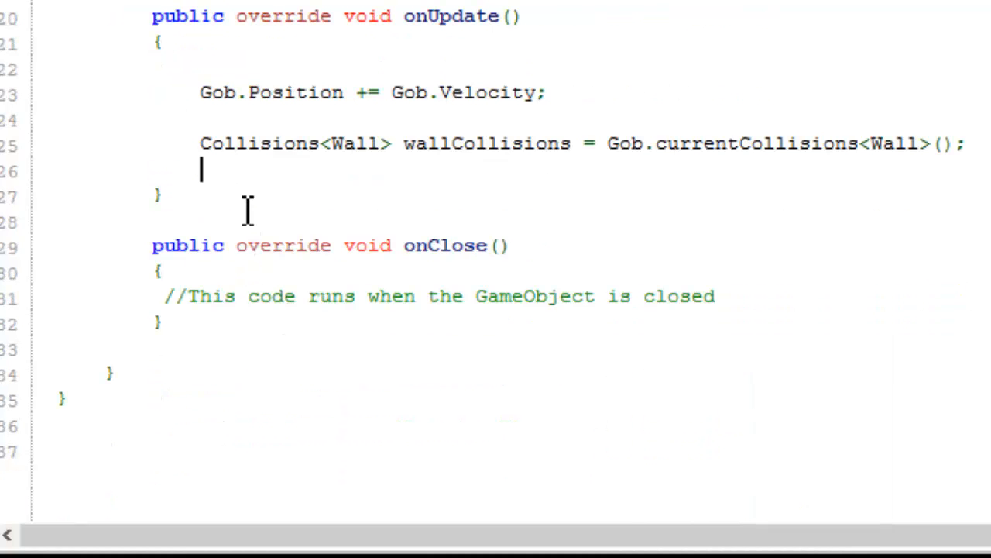
click(200, 146)
drag(201, 145, 387, 148)
click(395, 170)
text(foreach)
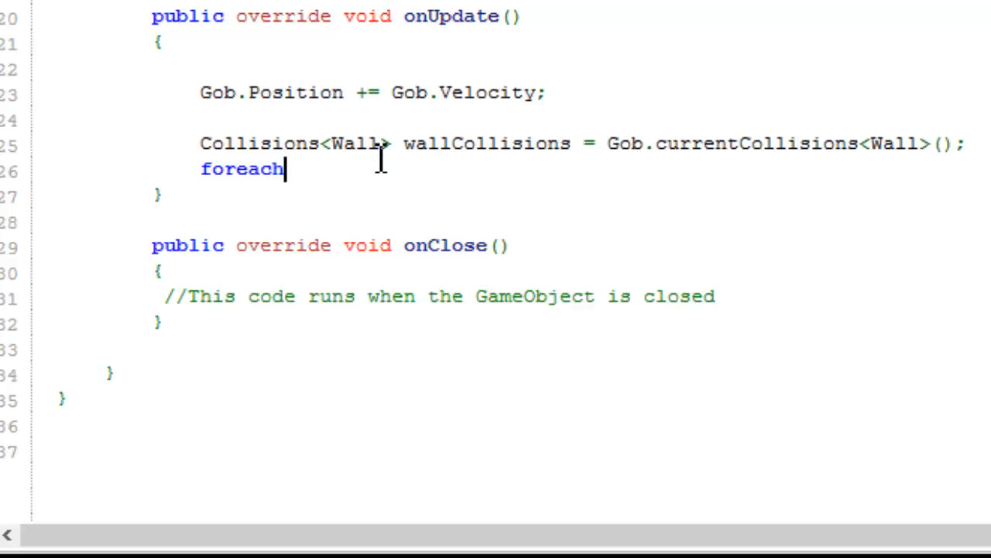
text( (Collision<w)
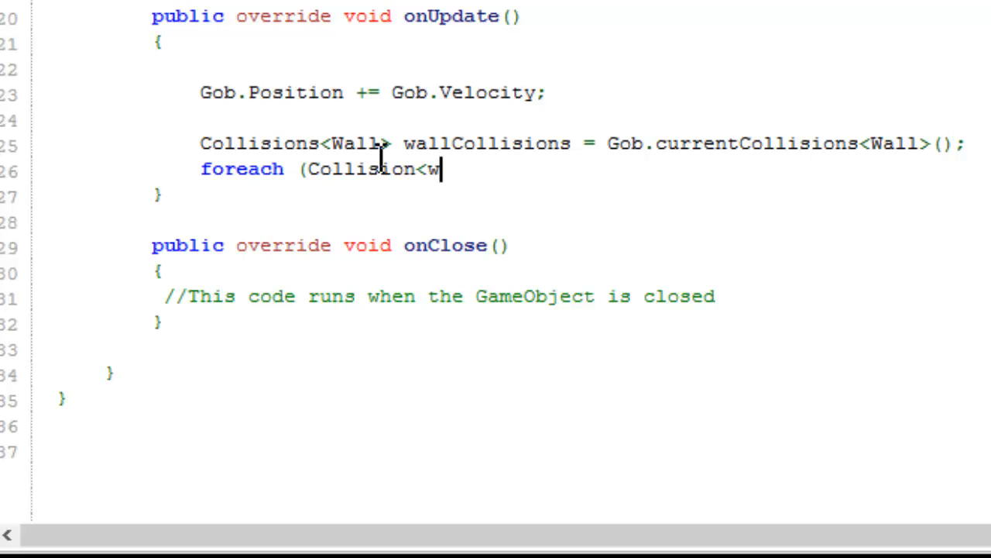
key(BackSpace)
text(Wall> )
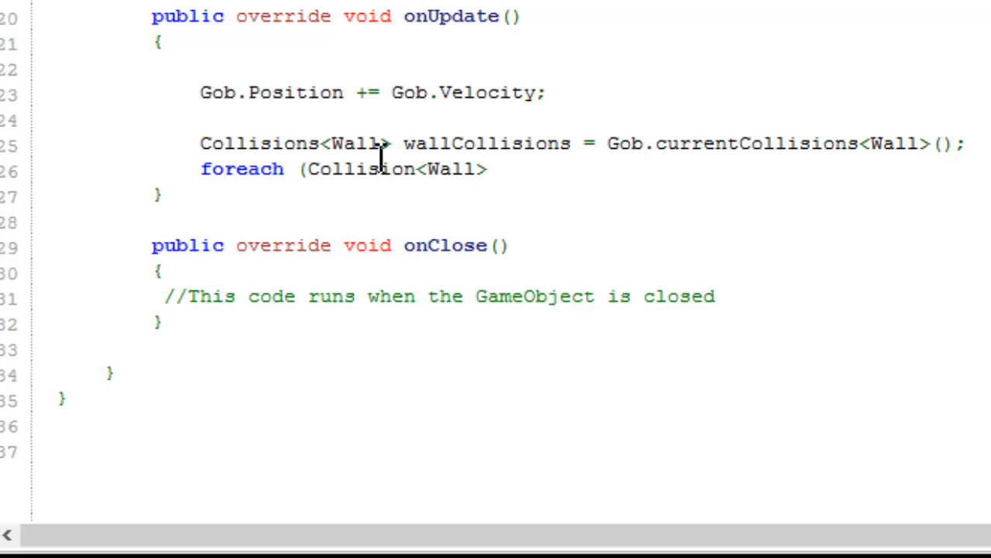
text(c in wallCollisions))
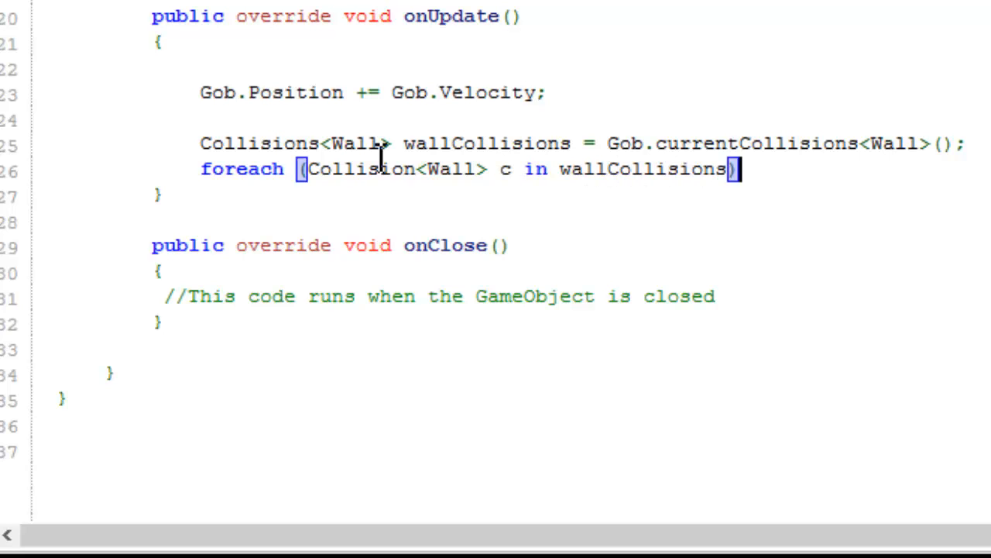
- Add braces around an empty body for the foreach loop and indent its first line for code
text({)
key(Return)
key(Return)
key(Return)
text(})
key(Up)
key(Up)
key(Tab)
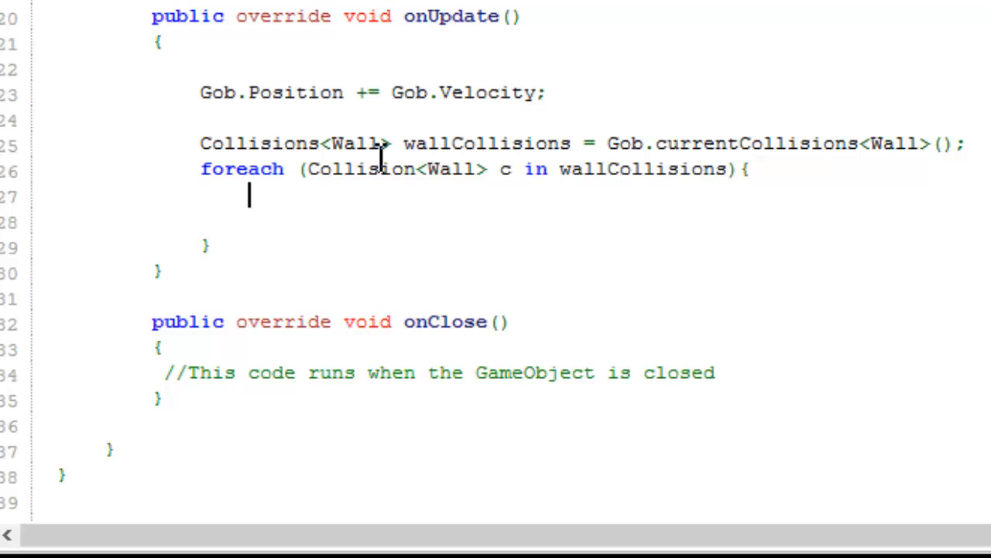
- Write the statement "Gob.Velocity = Gob.Velocity.reflect(c.Normal);" inside the foreach loop
drag(268, 194, 283, 269)
click(302, 200)
drag(319, 169, 428, 170)
click(422, 200)
text(Go)
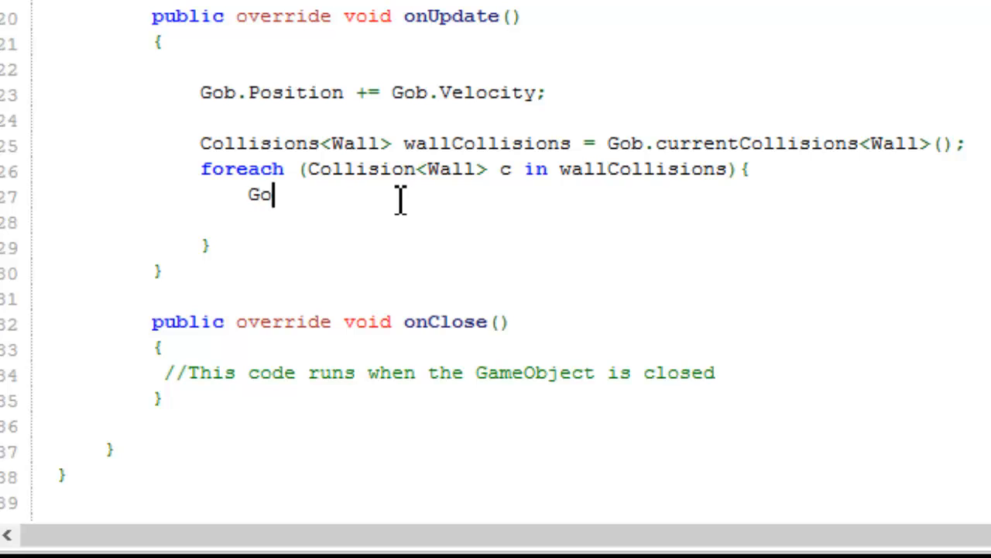
text(b.Velocity =)
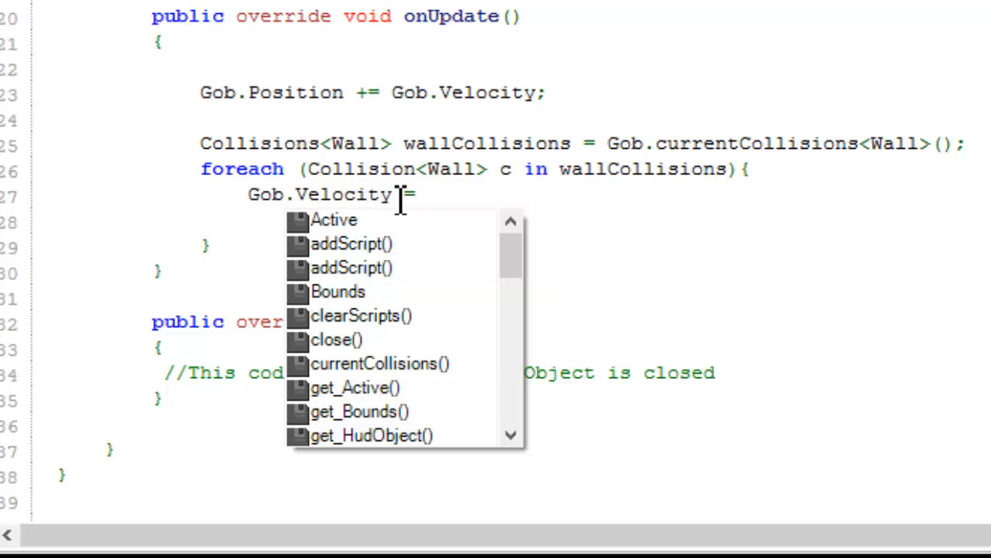
text( Gob.Velocity.reflect()
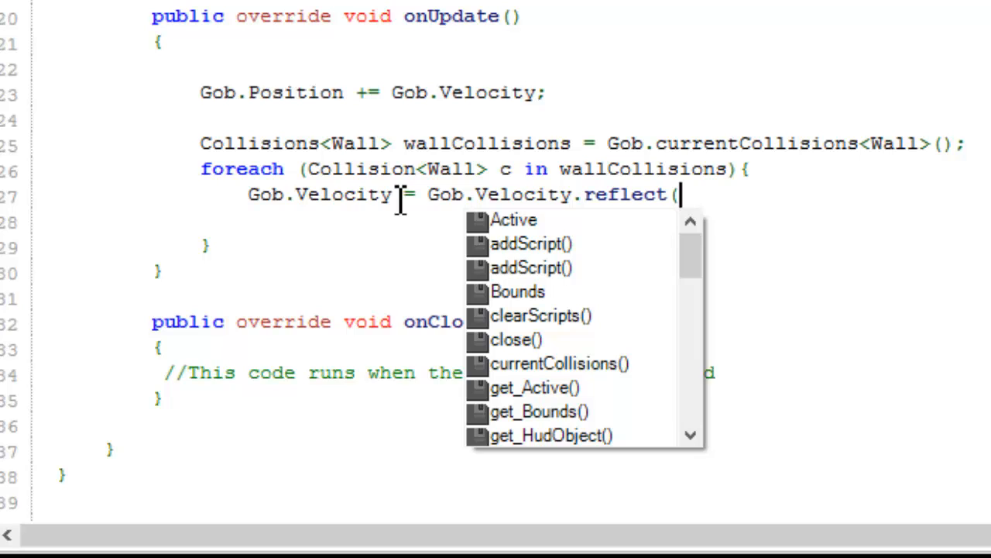
text(c.Nor)
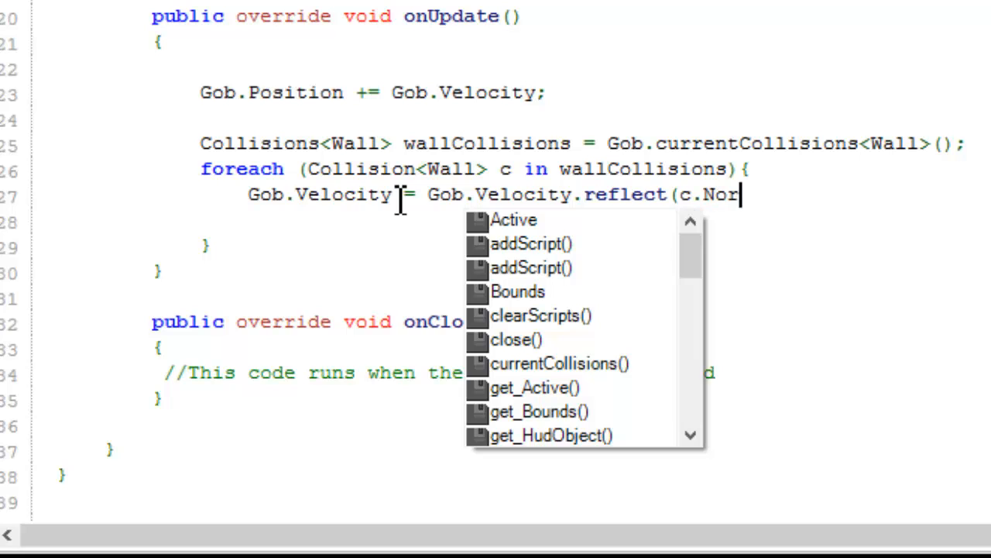
text(mal);)
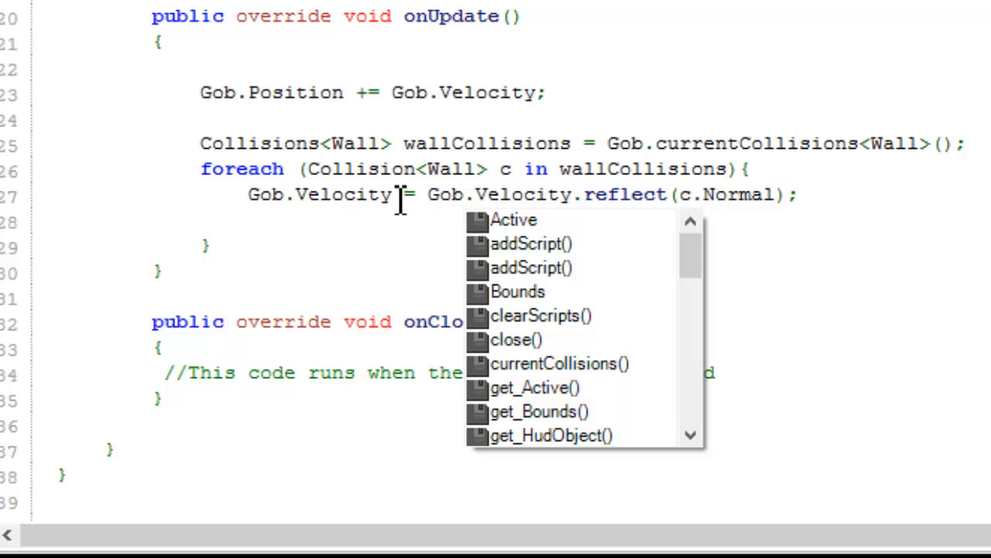
click(396, 195)
- Play the game to check how the ball reacts to hitting the wall, and close the game window
scroll(403, 225, up, 2)
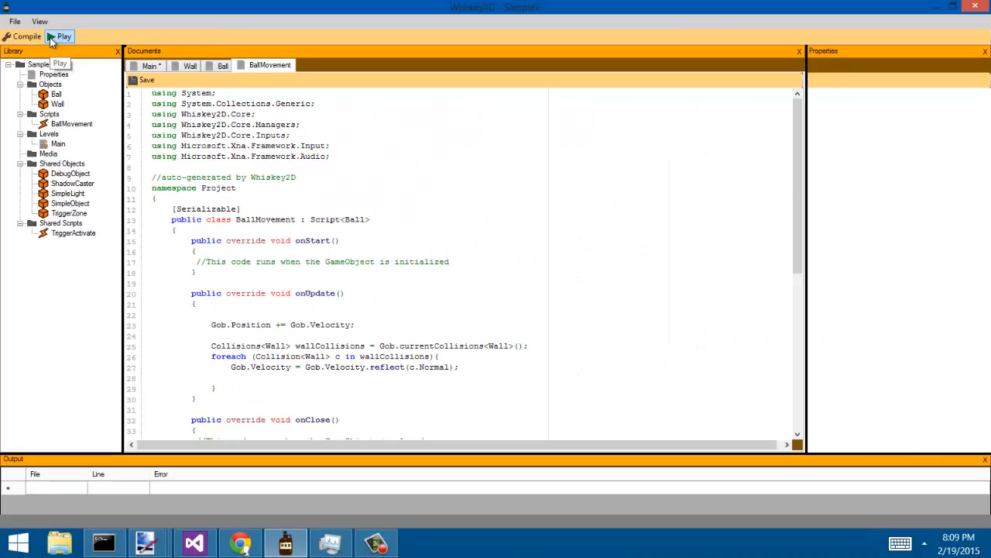
click(50, 37)
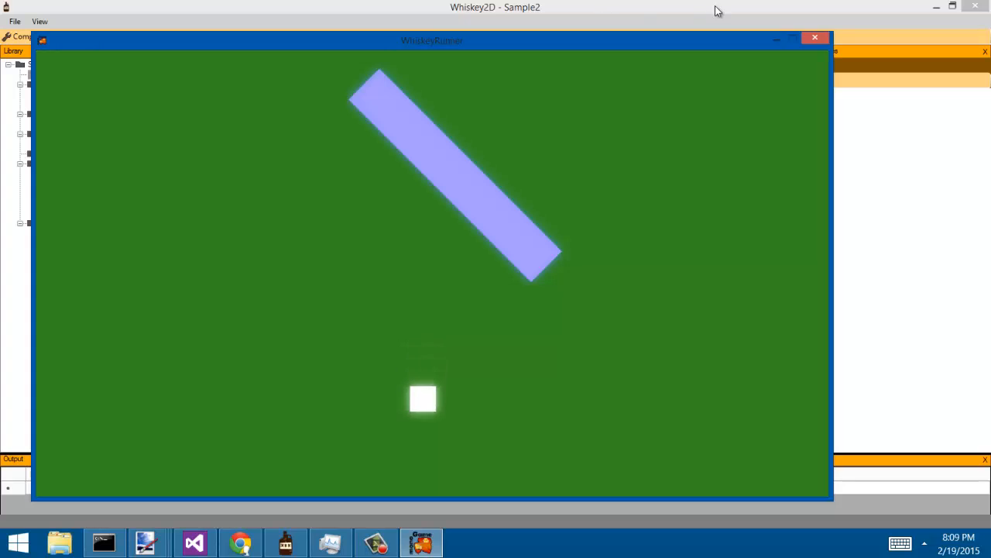
click(811, 42)
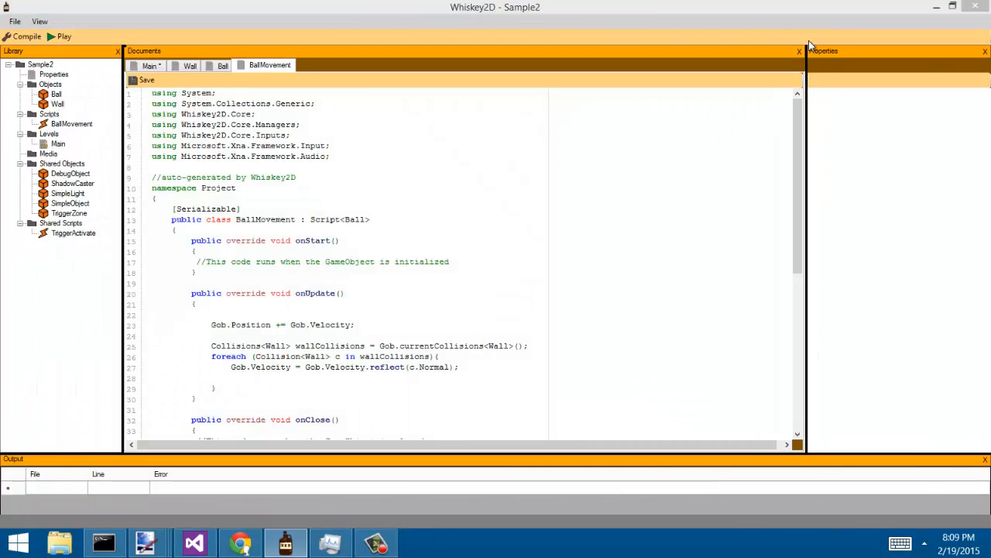